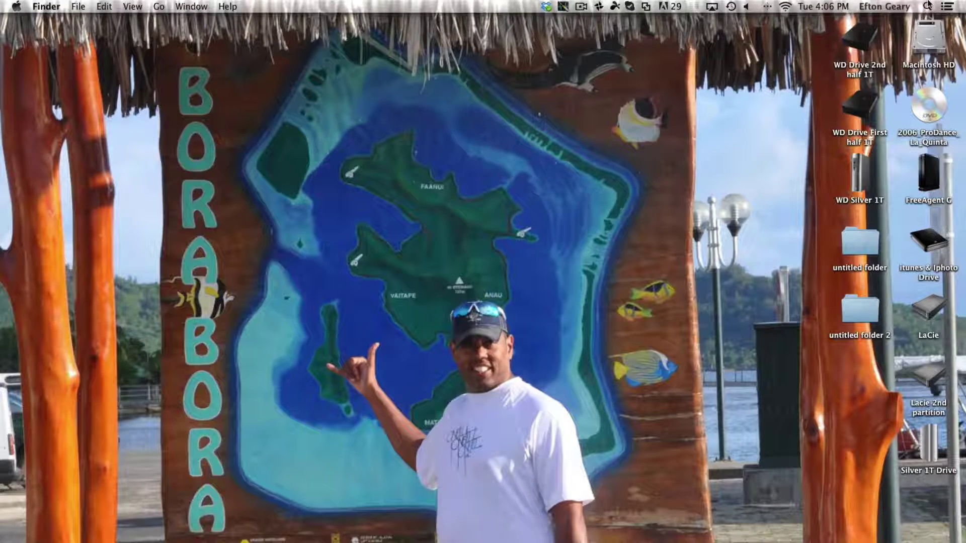
Search the Mac for "soun" and launch Soundflowerbed
click(927, 6)
text(soun)
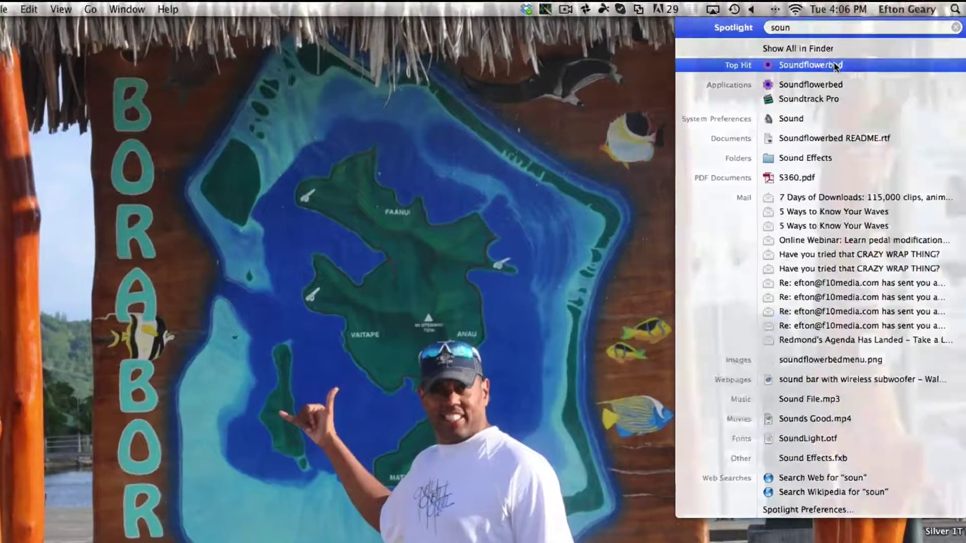
click(850, 56)
Examine Soundflowerbed's output device choices and the channel routing options for Soundflower (64ch)
click(426, 21)
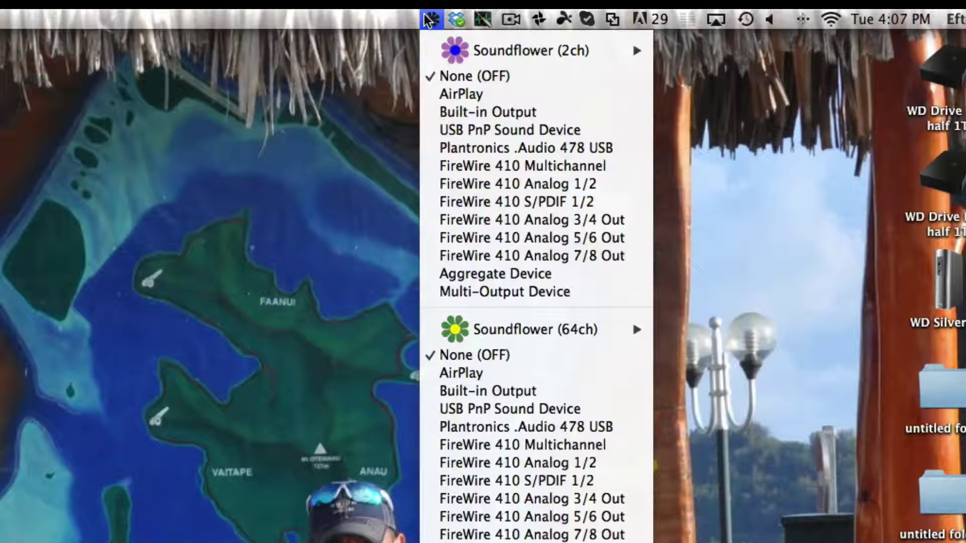
mouse_move(520, 338)
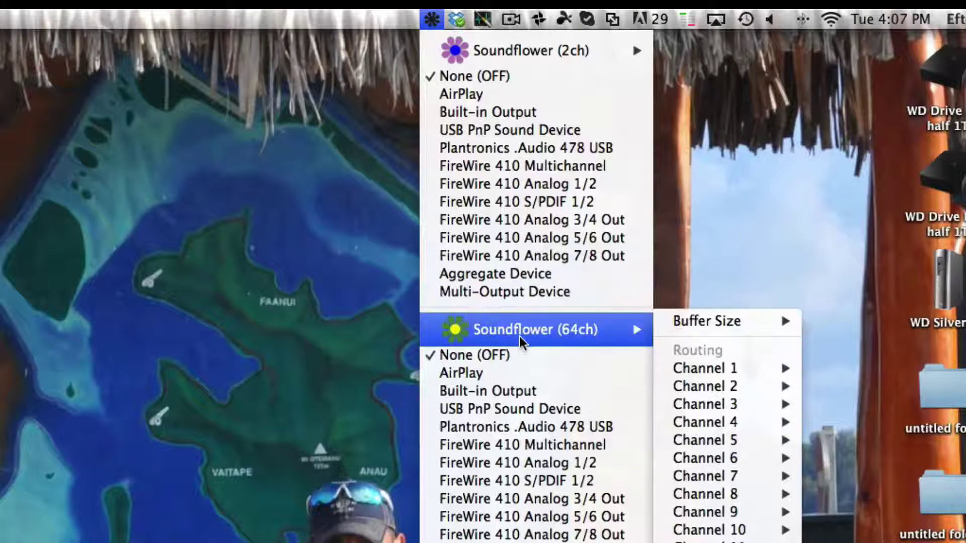
click(332, 322)
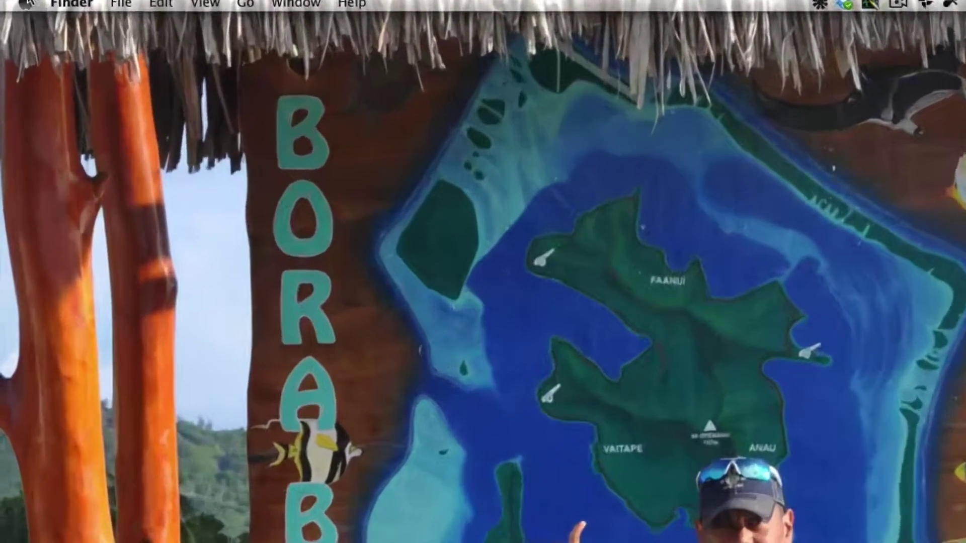
Review the output and input devices offered in the Sound settings of System Preferences, and close the window
click(17, 6)
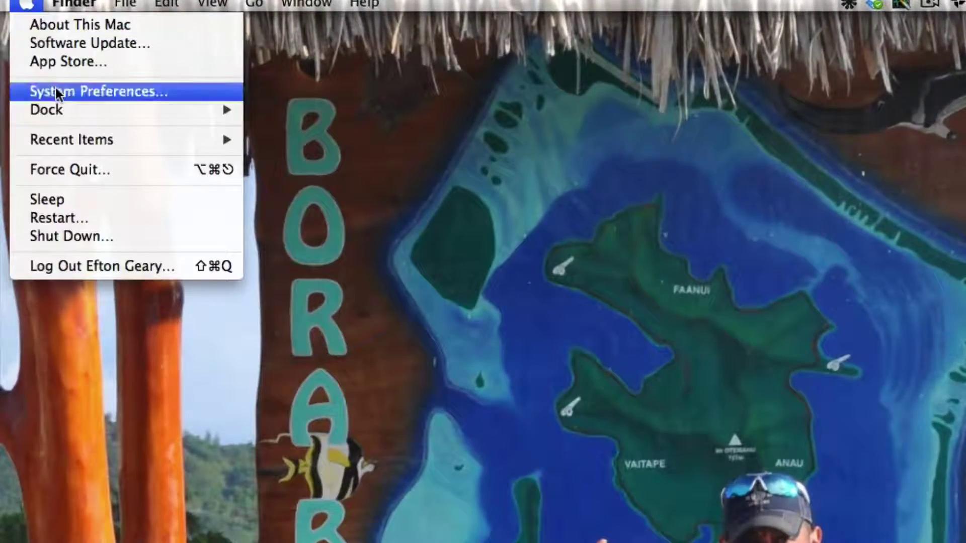
click(45, 63)
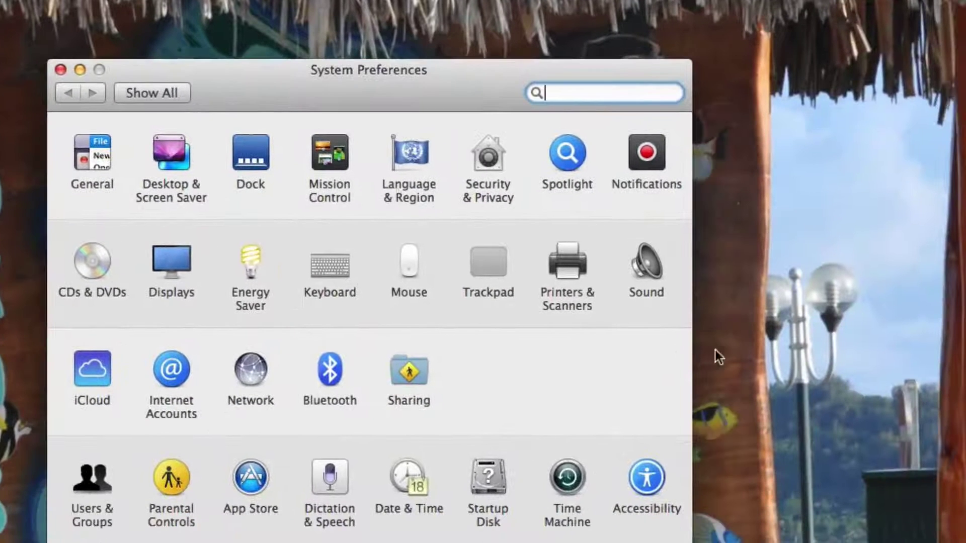
click(649, 267)
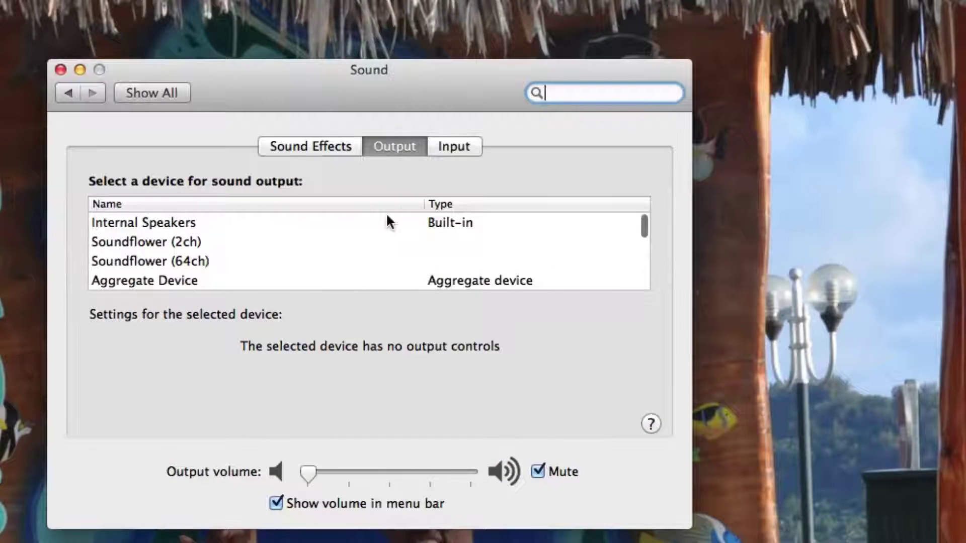
scroll(285, 262, down, 1)
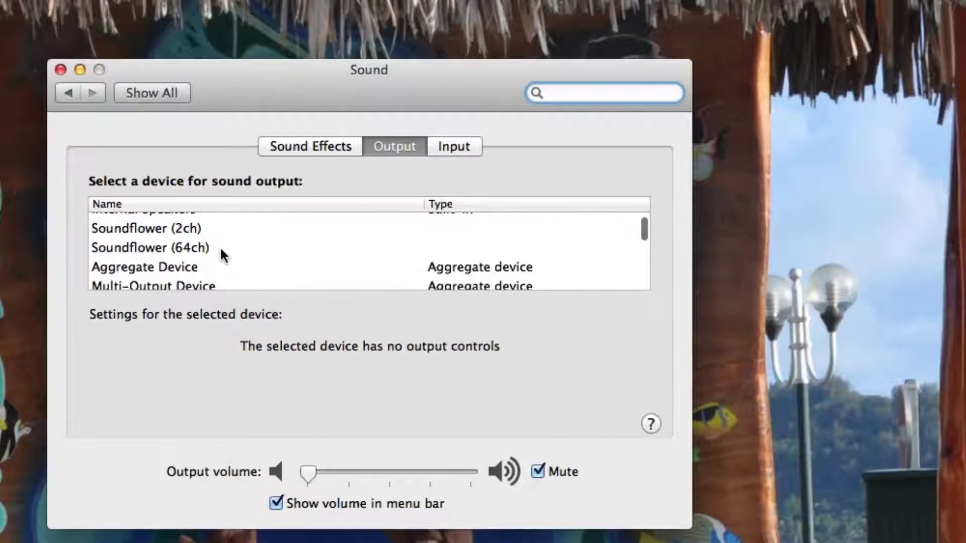
scroll(222, 256, down, 2)
scroll(229, 263, up, 3)
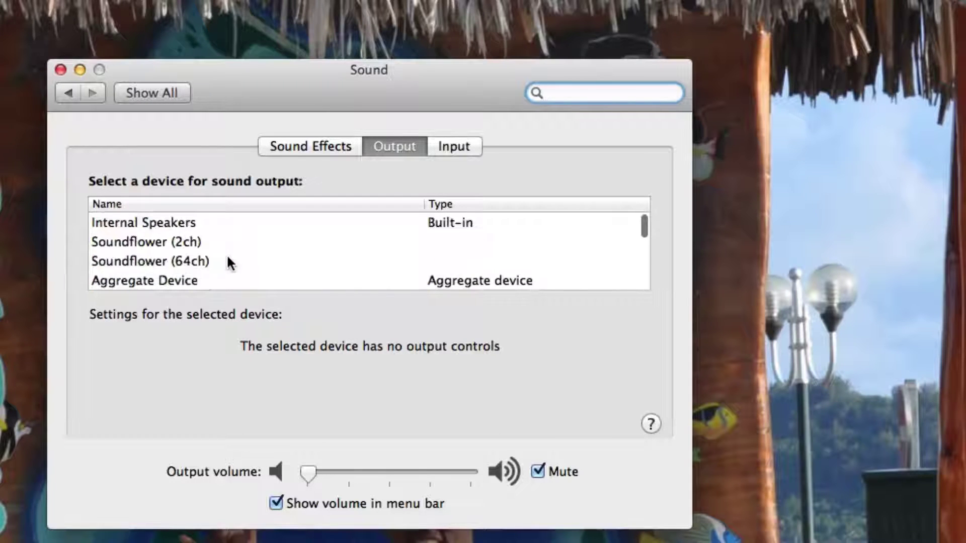
scroll(229, 261, down, 6)
scroll(226, 254, up, 4)
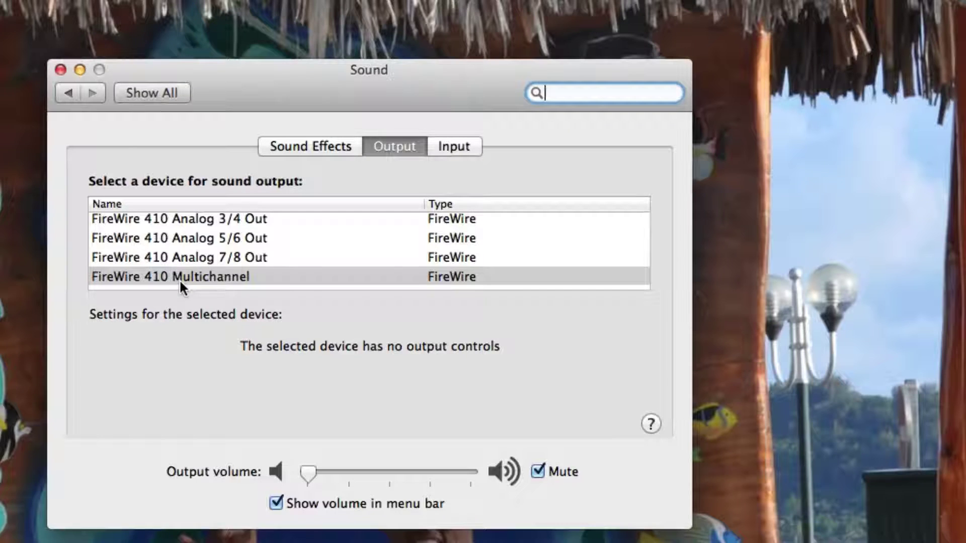
click(461, 146)
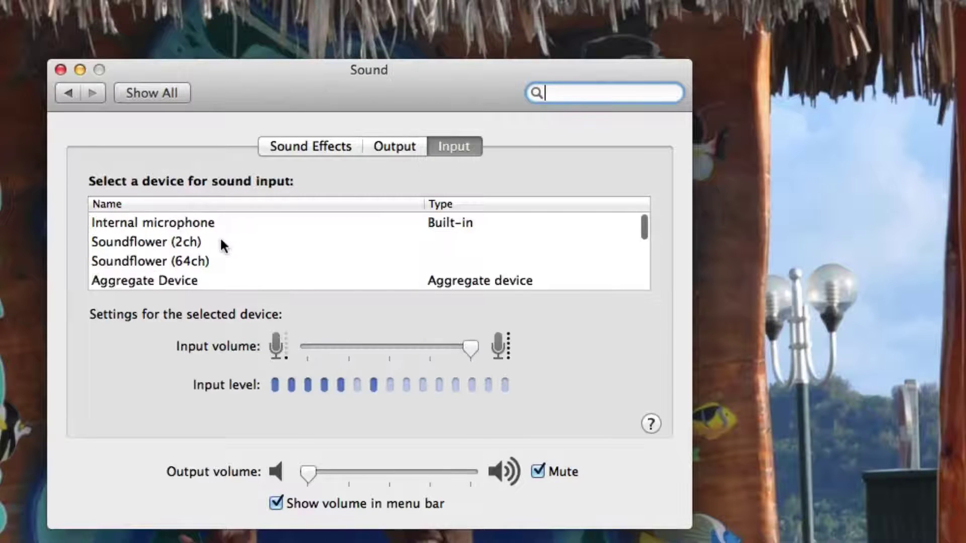
click(60, 69)
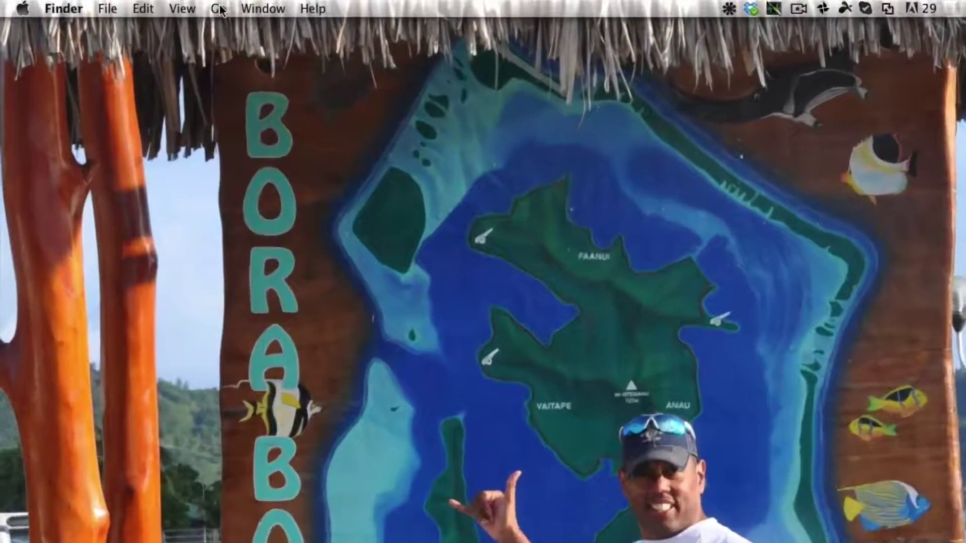
Launch Audio MIDI Setup from the Utilities folder, close that folder, and show the Audio Devices window
click(160, 7)
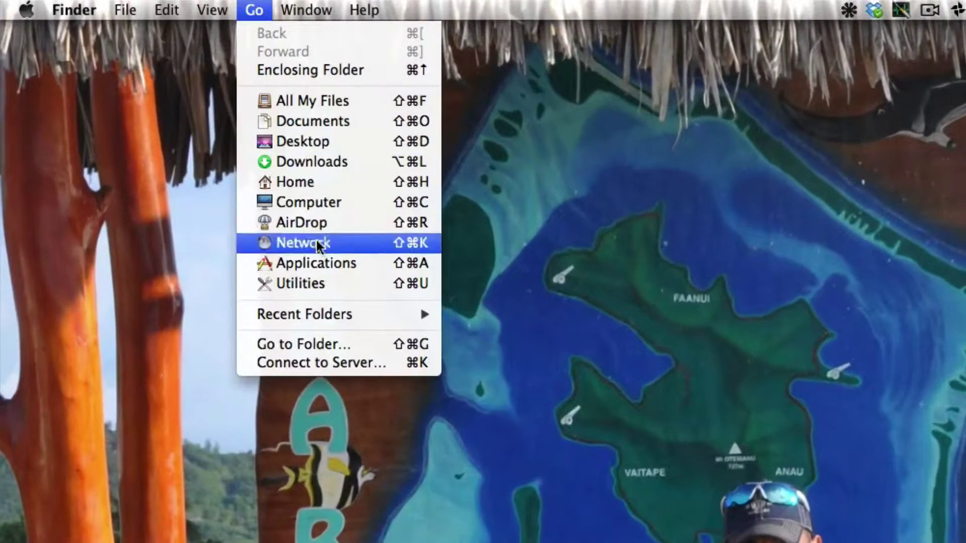
click(331, 285)
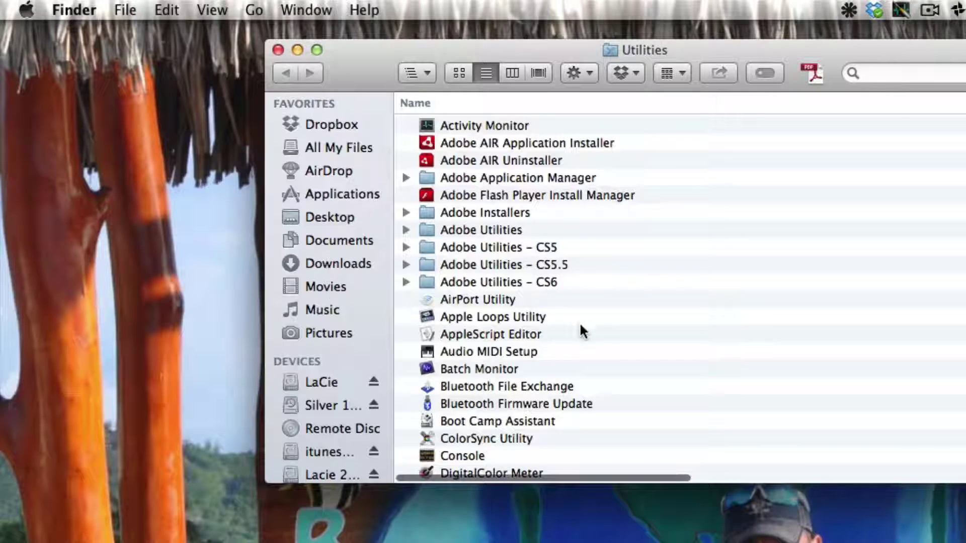
click(509, 355)
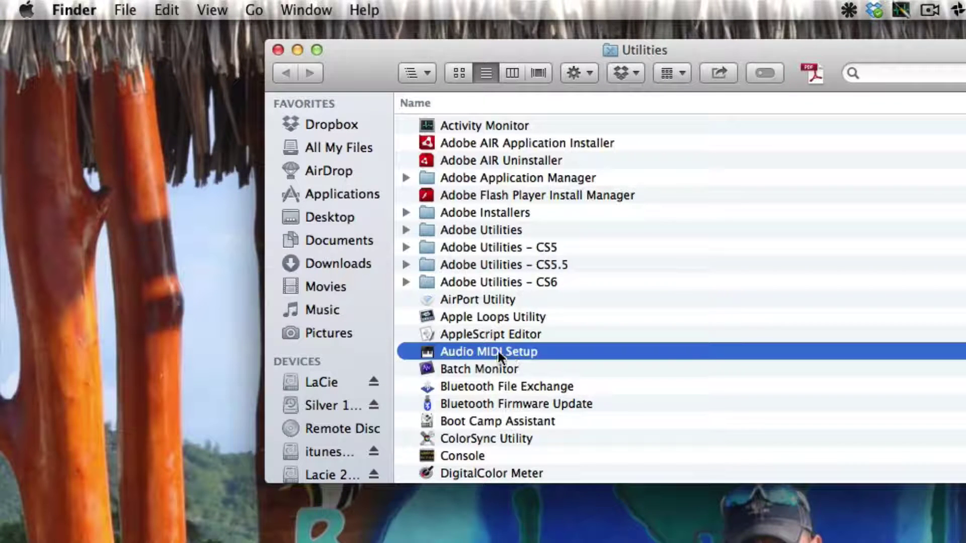
double_click(497, 349)
click(278, 49)
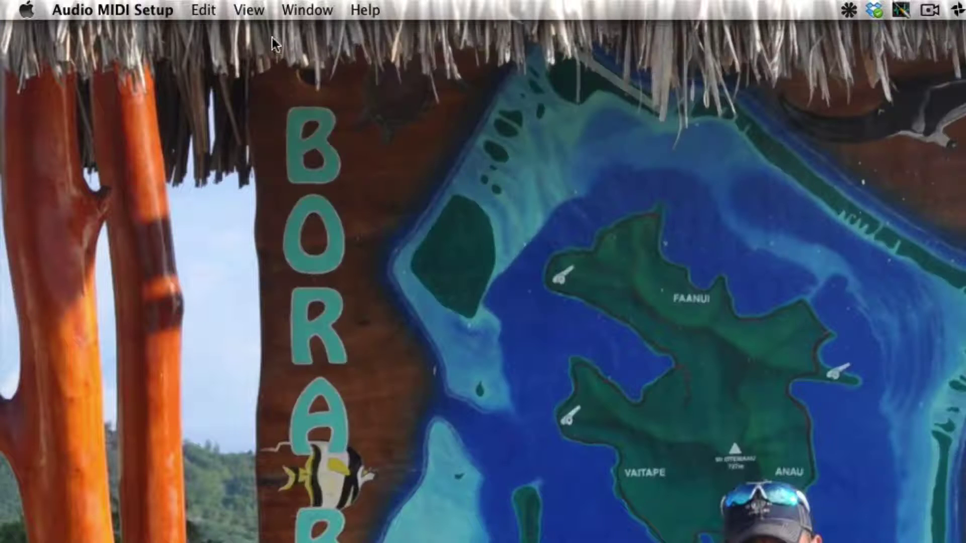
click(296, 8)
click(307, 33)
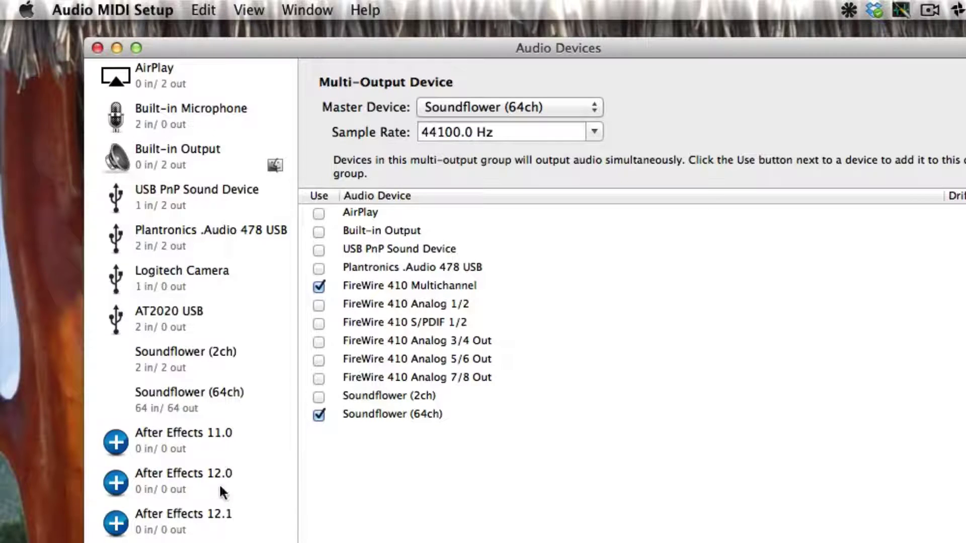
Look through the audio device list and examine the subdevices used by the Aggregate Device and the Multi-Output Device
scroll(221, 488, down, 5)
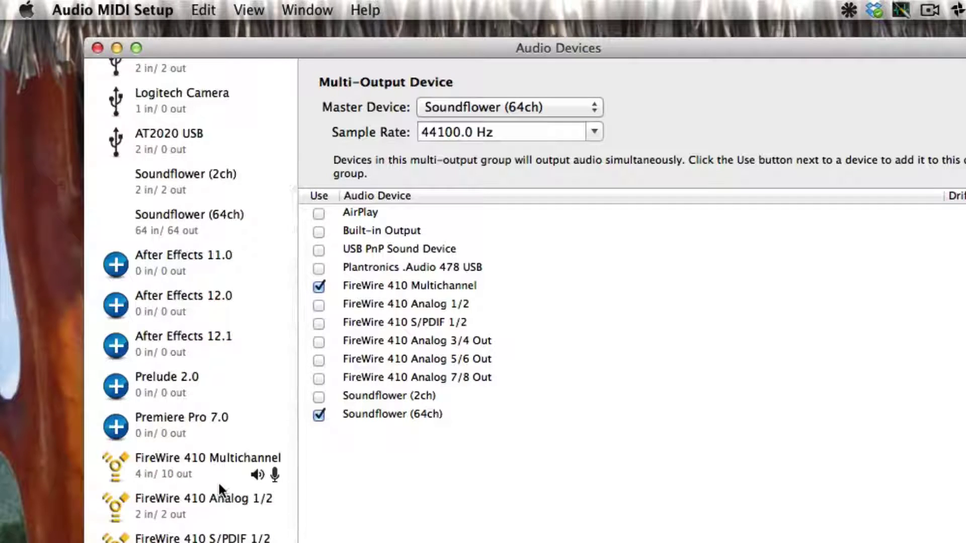
scroll(218, 481, down, 2)
scroll(209, 473, up, 7)
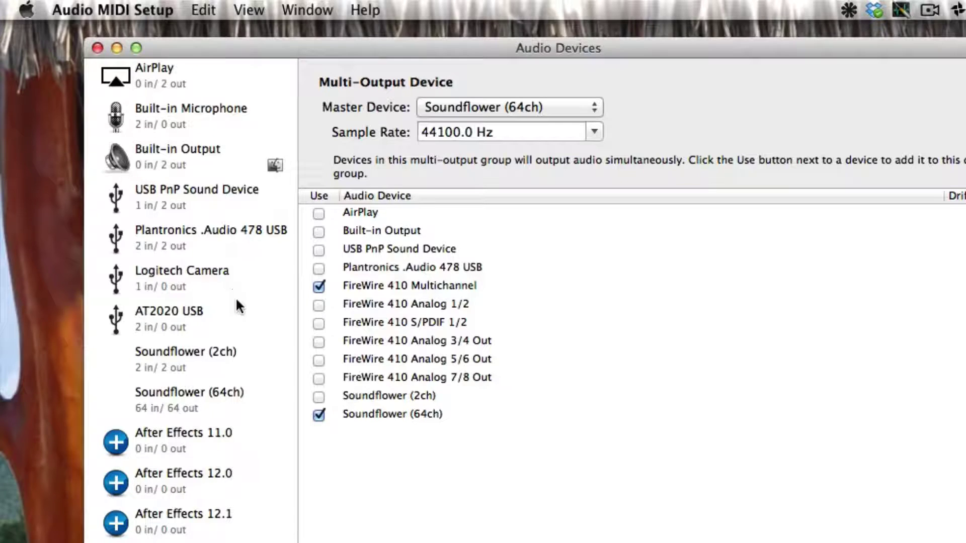
scroll(236, 300, down, 6)
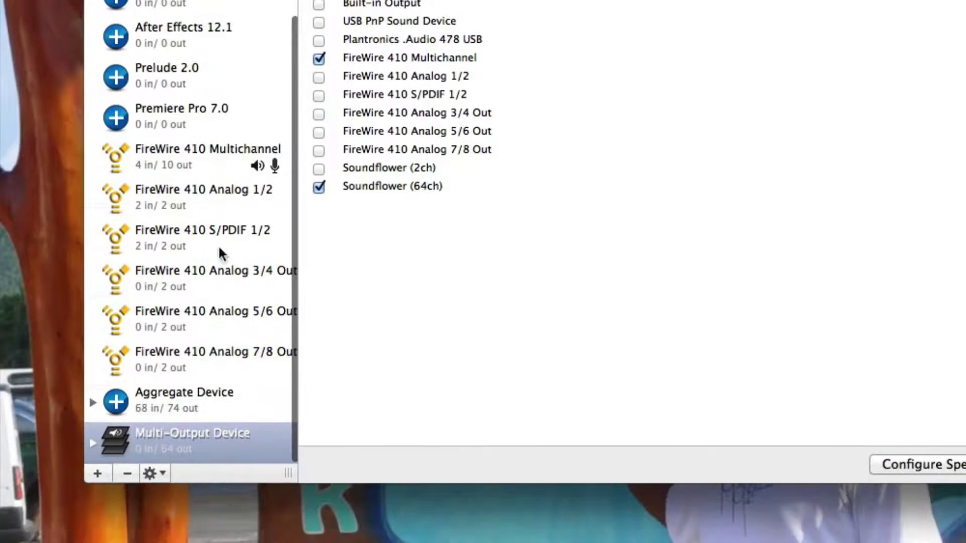
click(201, 398)
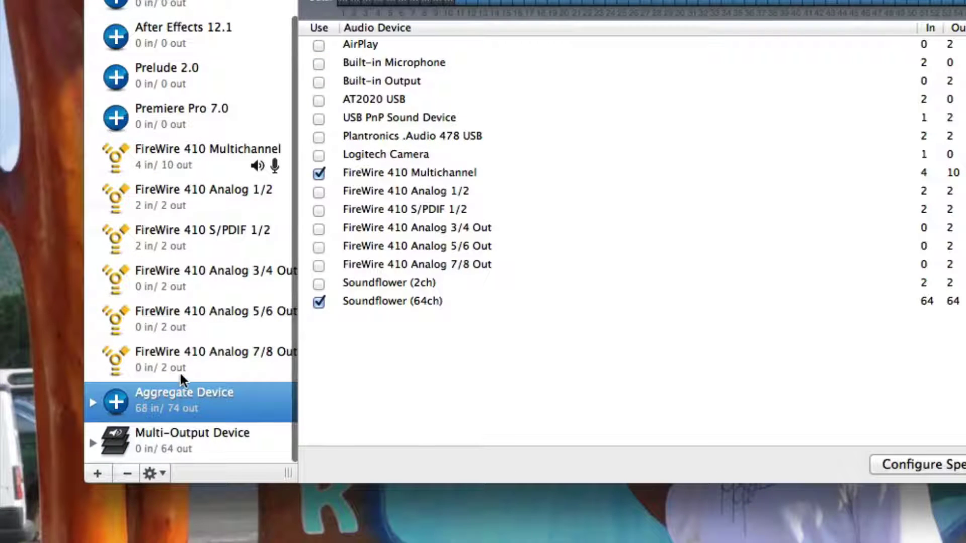
click(200, 448)
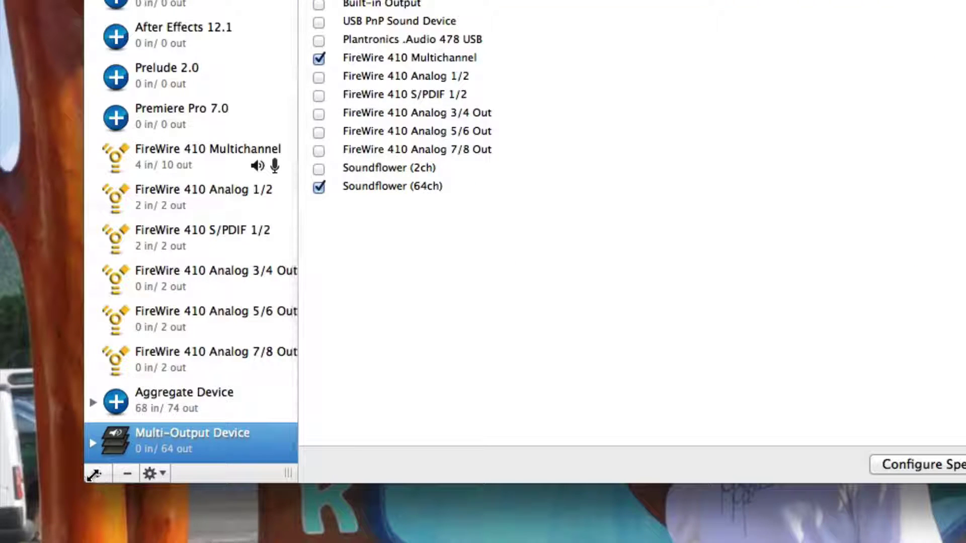
View the options for creating a combined device, and check the Aggregate Device's clock source
click(99, 473)
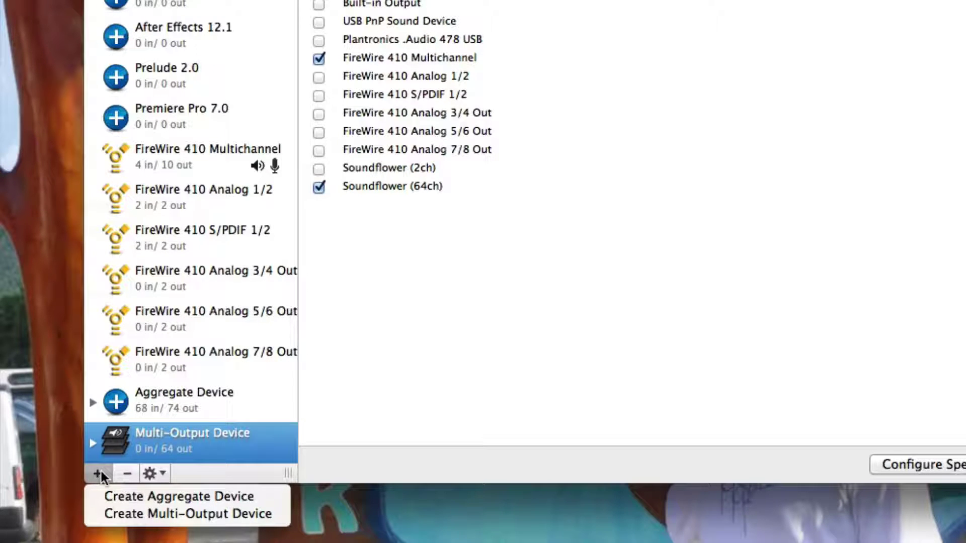
click(203, 385)
click(202, 392)
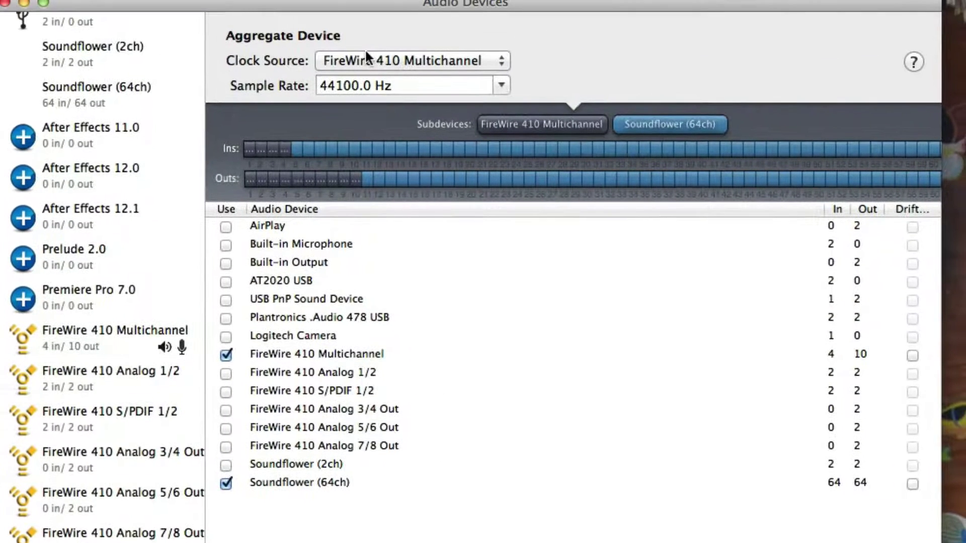
click(454, 59)
click(534, 44)
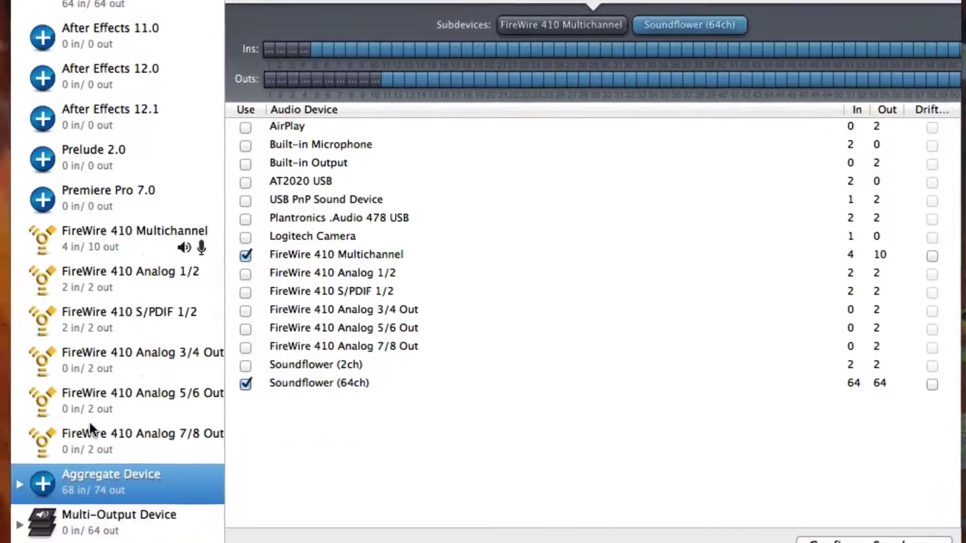
Check the Multi-Output Device's master device setting and look over the full device list again
click(129, 521)
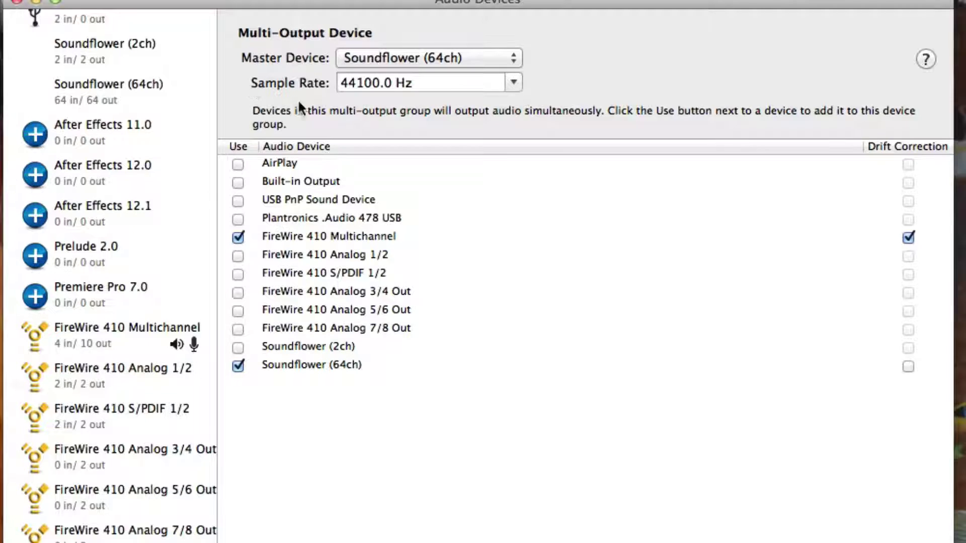
click(452, 57)
click(457, 56)
scroll(123, 252, up, 5)
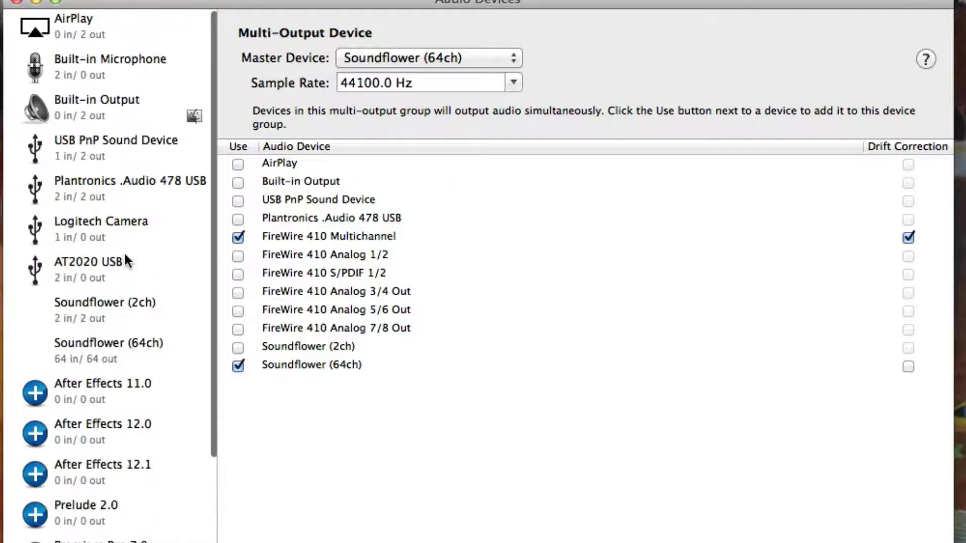
scroll(154, 412, down, 5)
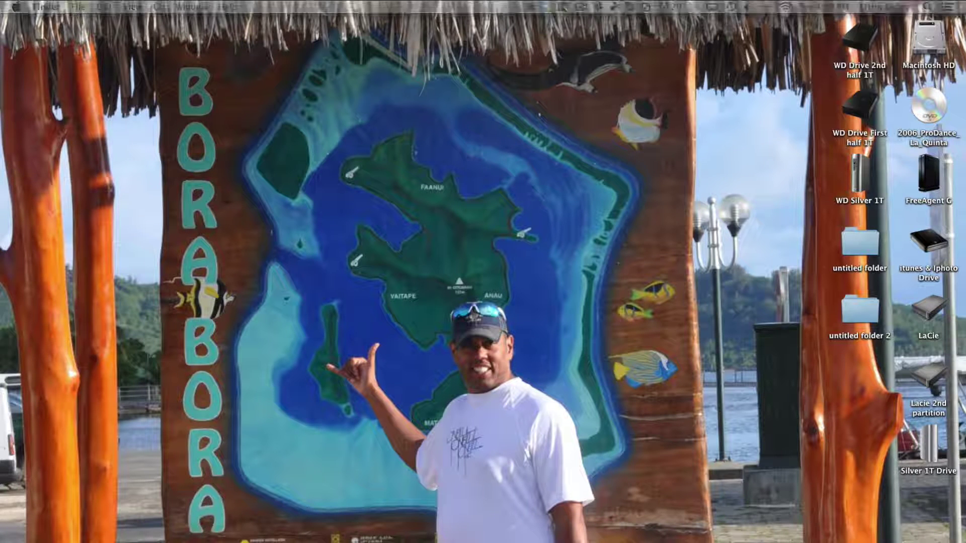
Switch to LineIn and move its window to a clear area of the desktop
drag(422, 150, 487, 223)
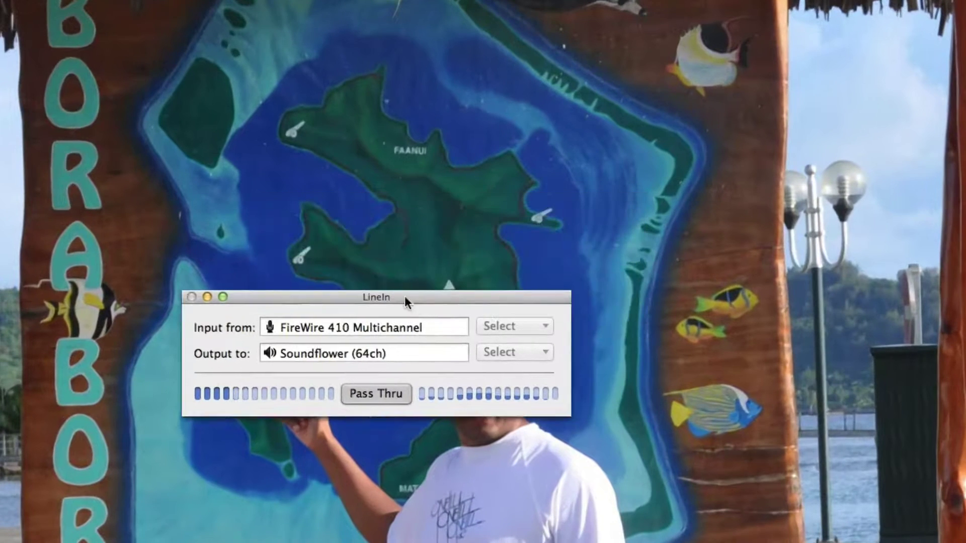
drag(404, 297, 391, 296)
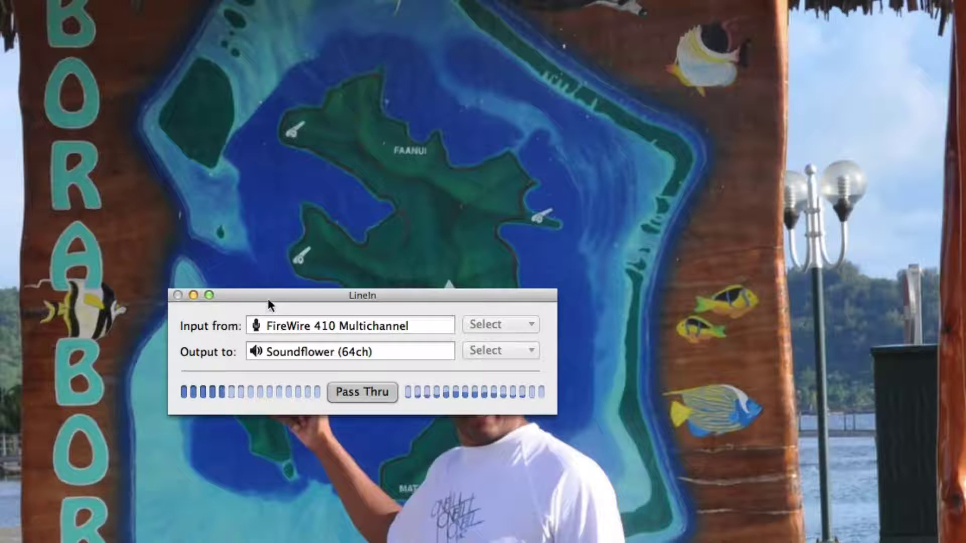
drag(269, 302, 247, 275)
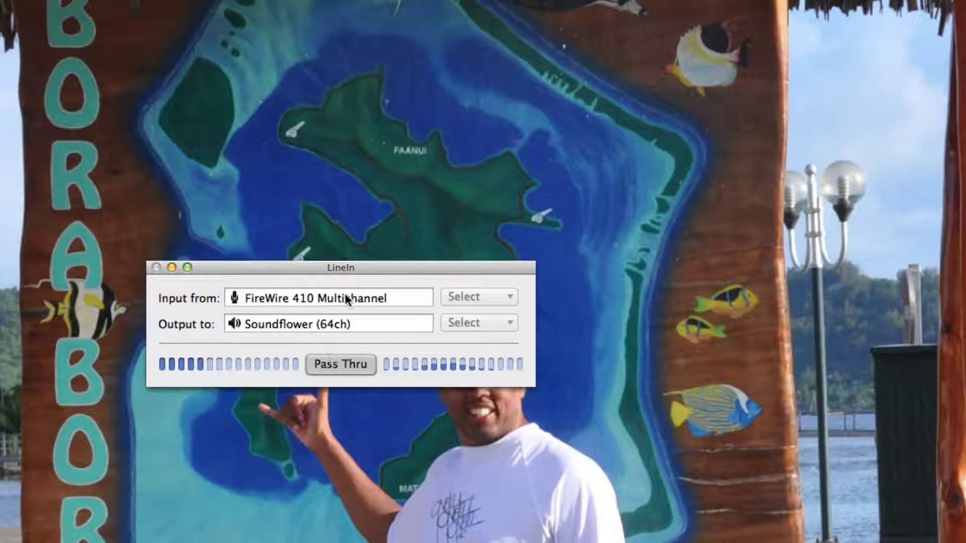
drag(323, 268, 222, 216)
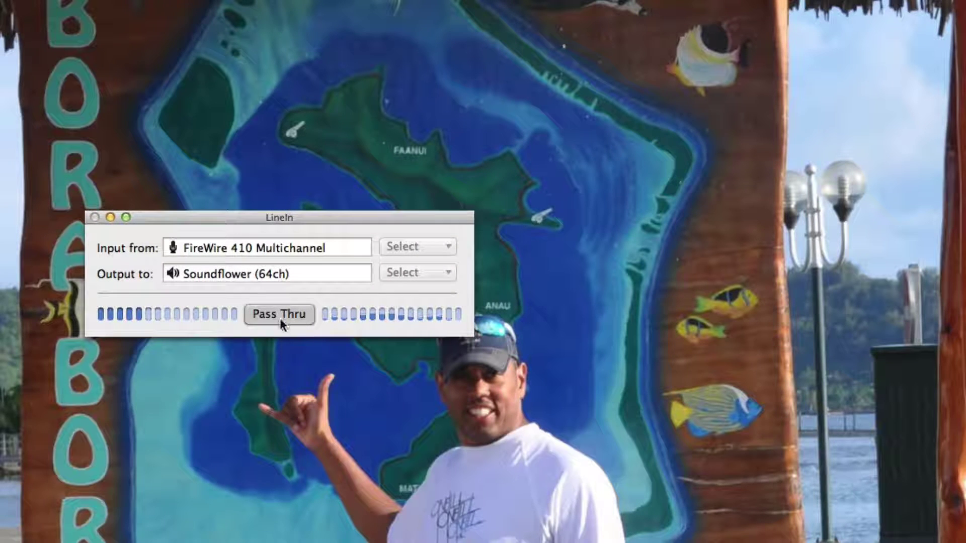
Use FireWire 410 Multichannel as LineIn's input and Soundflower (64ch) as its output, and turn on Pass Thru
click(421, 247)
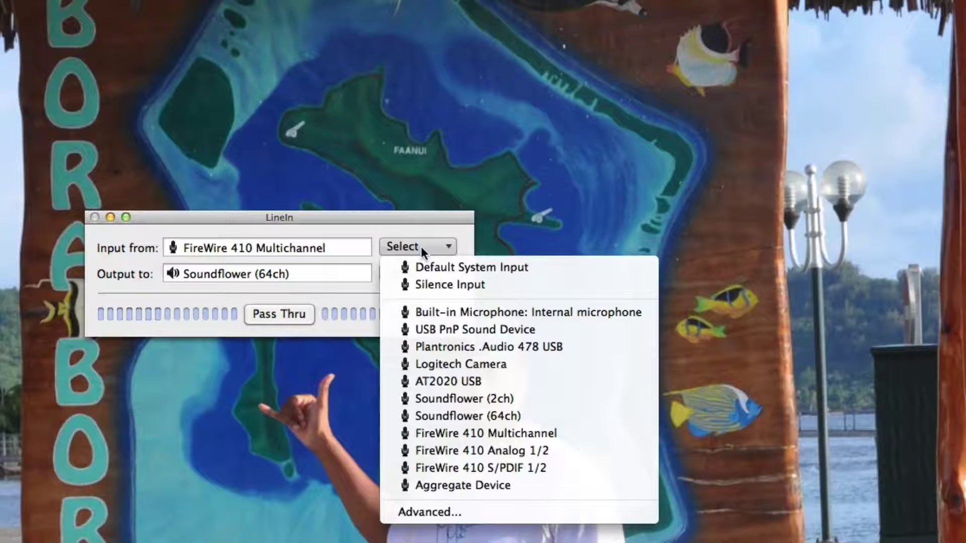
click(427, 428)
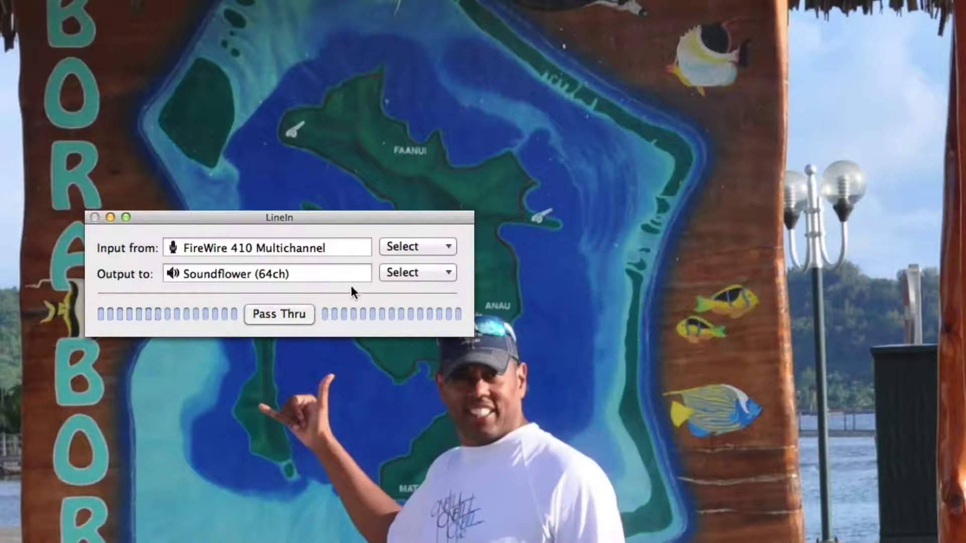
click(419, 270)
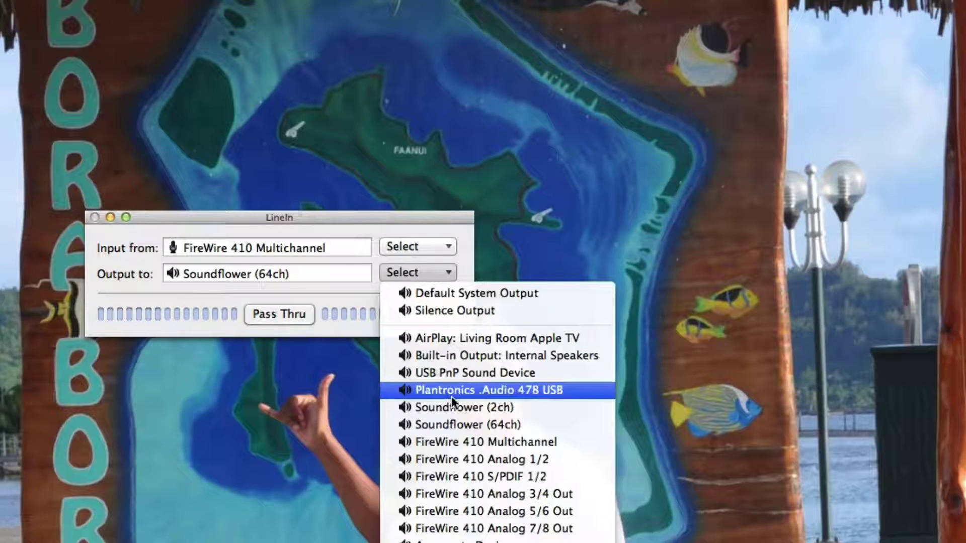
click(291, 310)
click(280, 314)
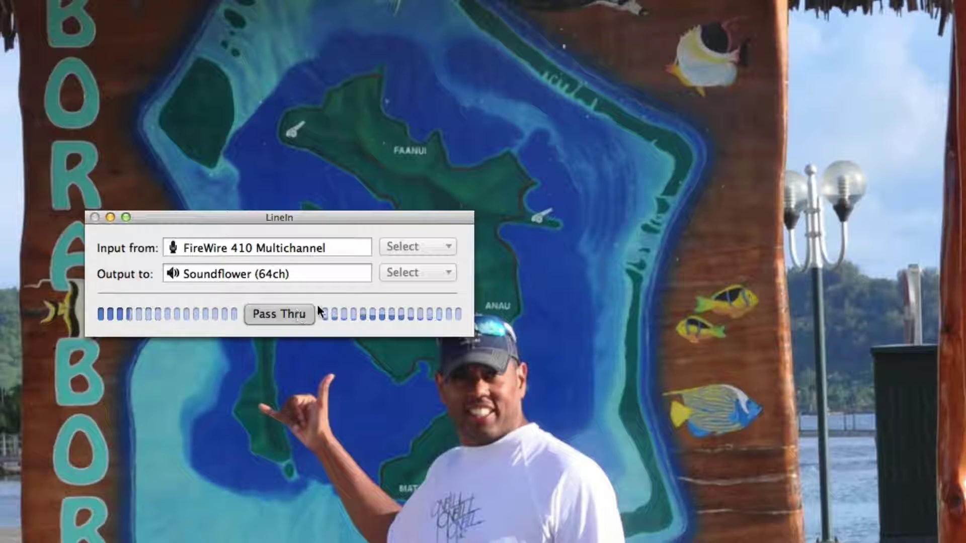
Accept LineIn's advanced device options with output left channel 3 and right channel 4, and turn Pass Thru back on
drag(397, 217, 393, 203)
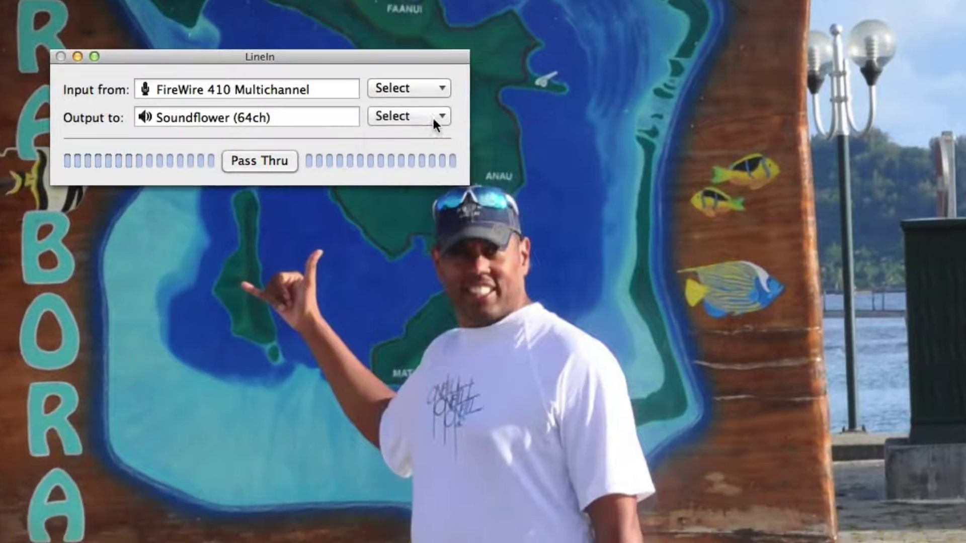
click(435, 250)
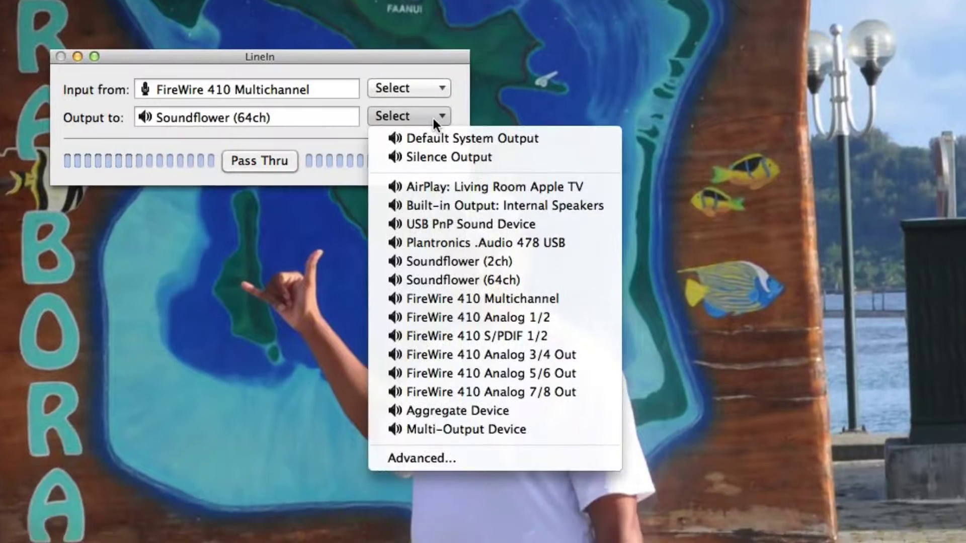
click(425, 456)
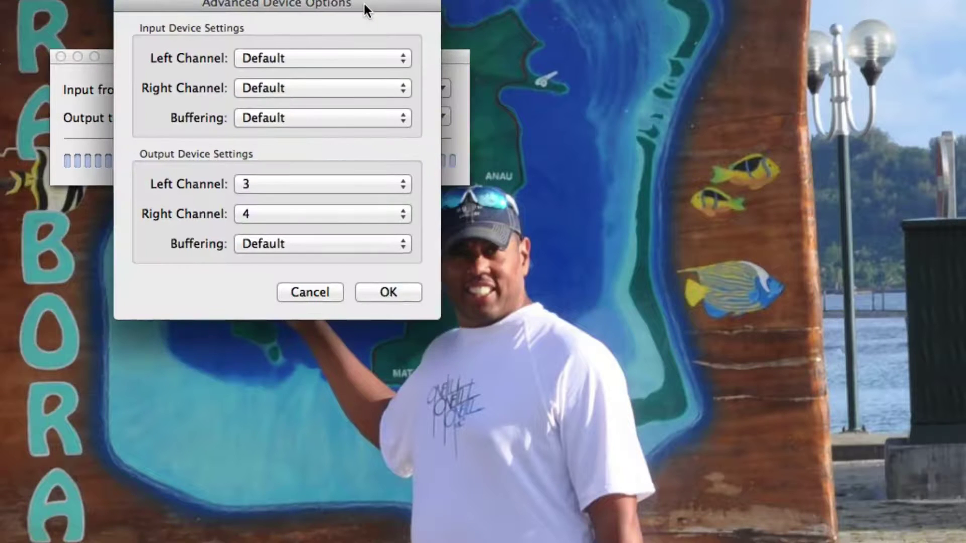
drag(360, 2, 399, 3)
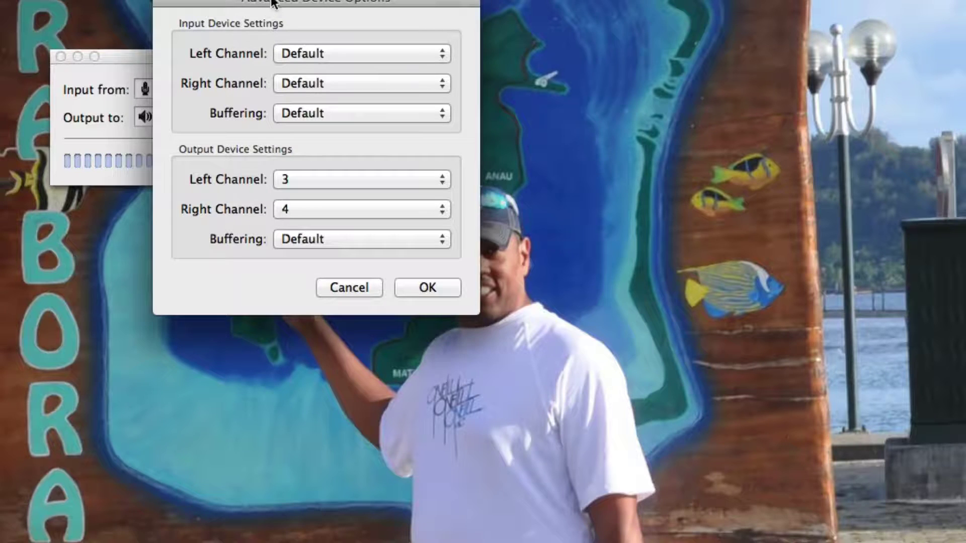
drag(272, 2, 381, 5)
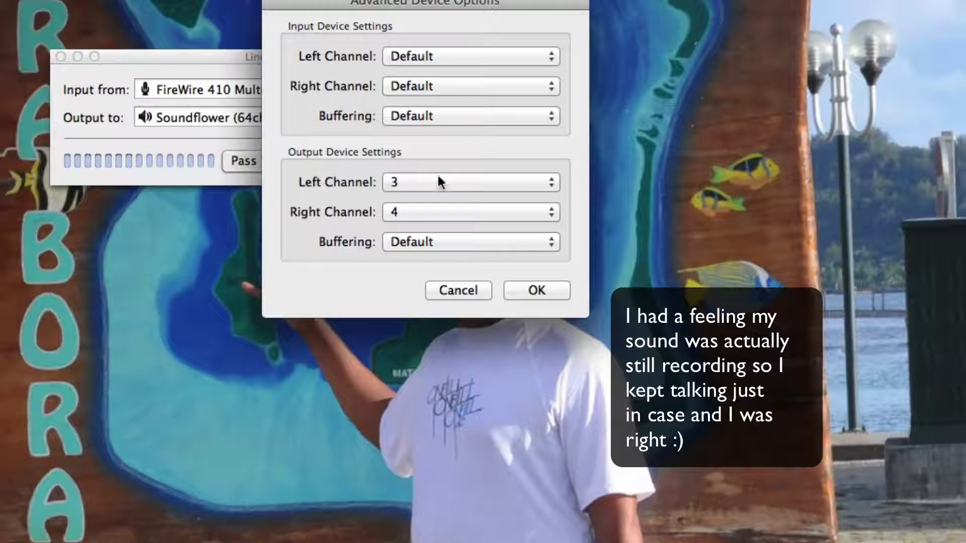
click(548, 294)
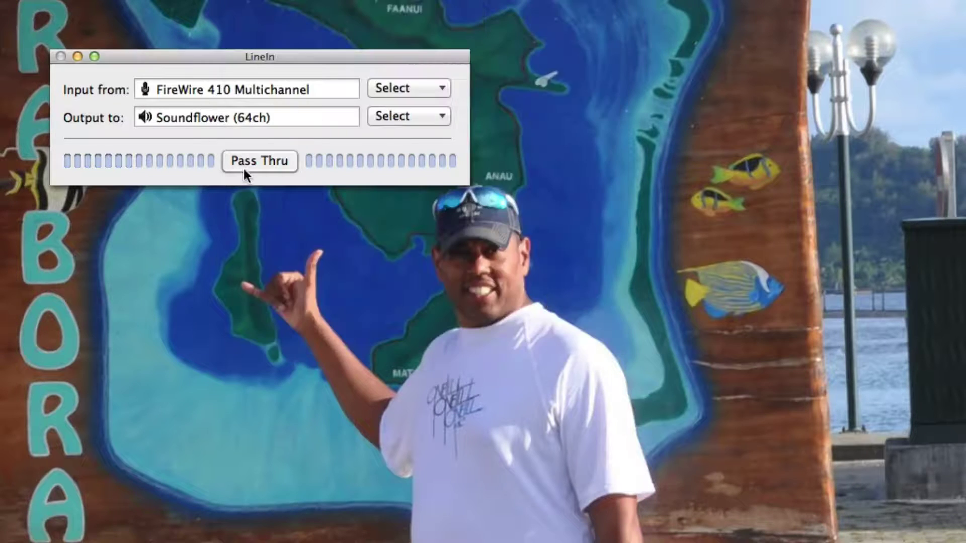
click(252, 161)
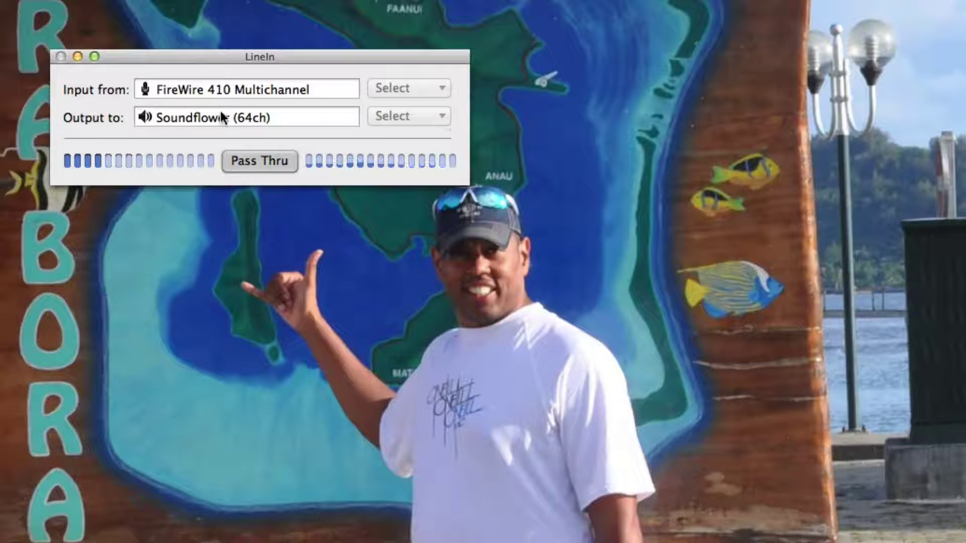
click(77, 56)
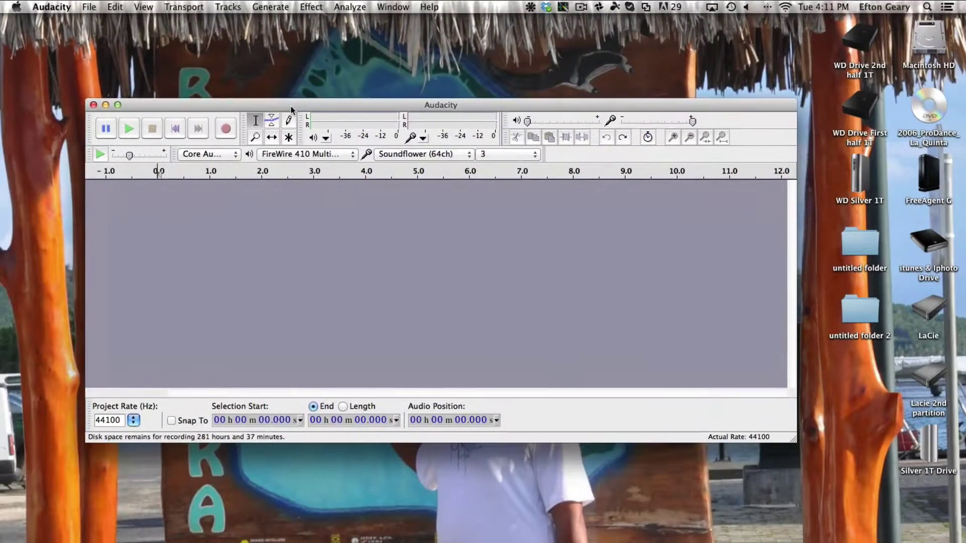
drag(290, 108, 274, 68)
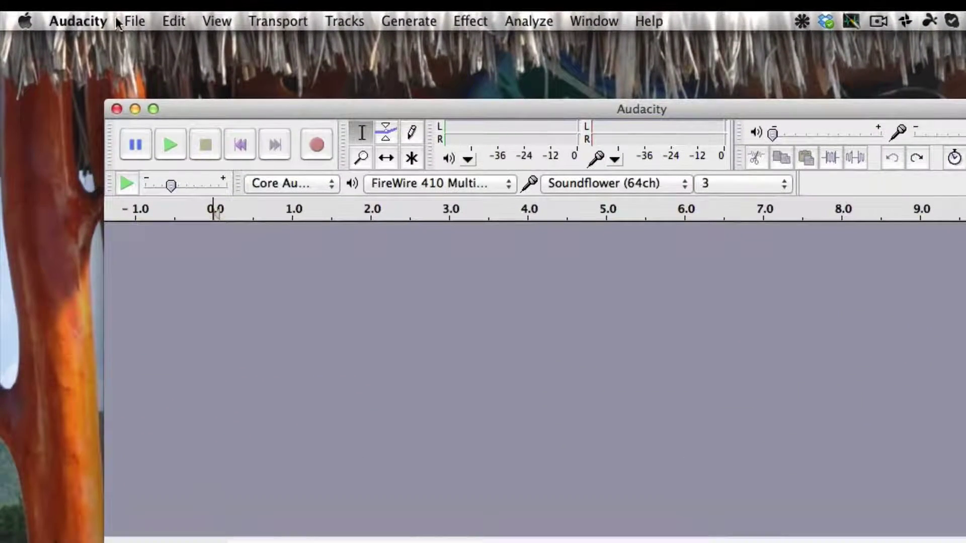
click(62, 5)
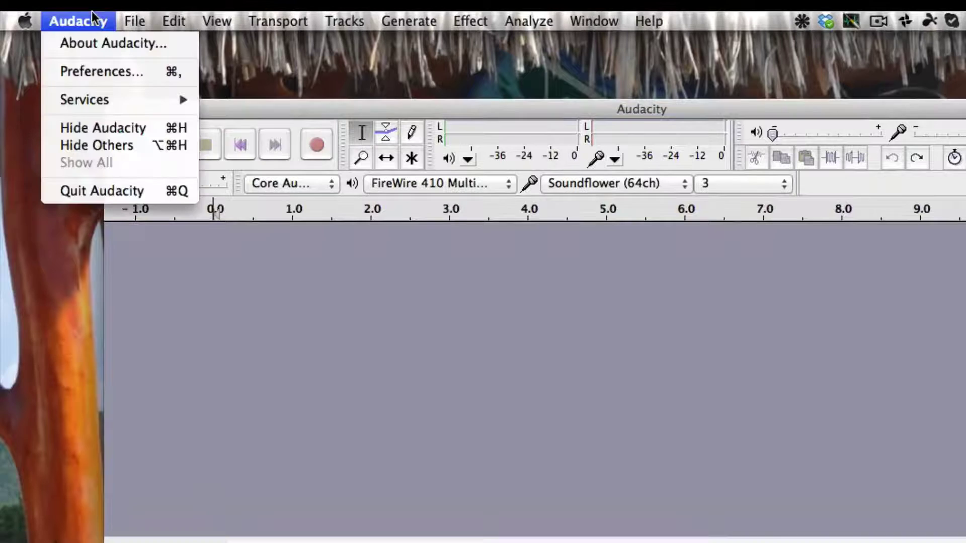
click(94, 62)
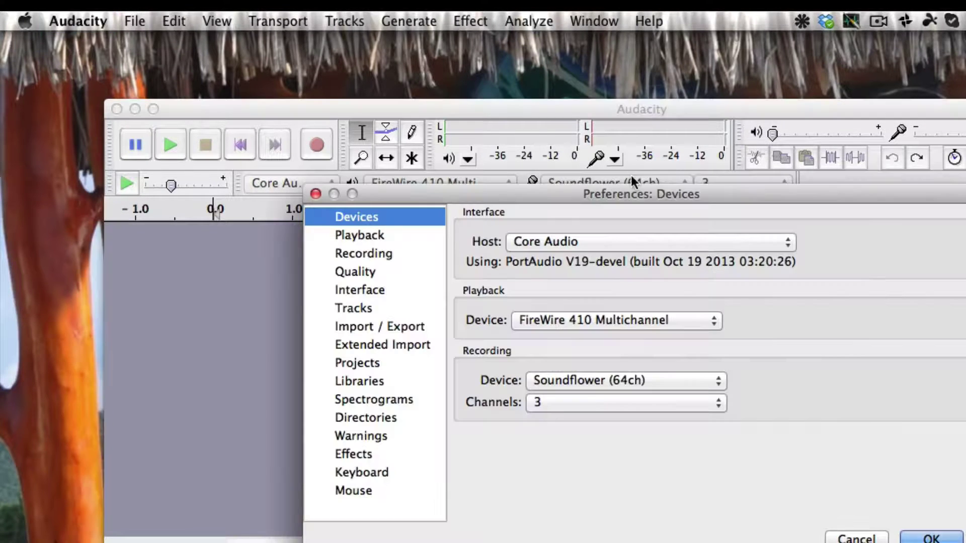
drag(534, 192, 391, 174)
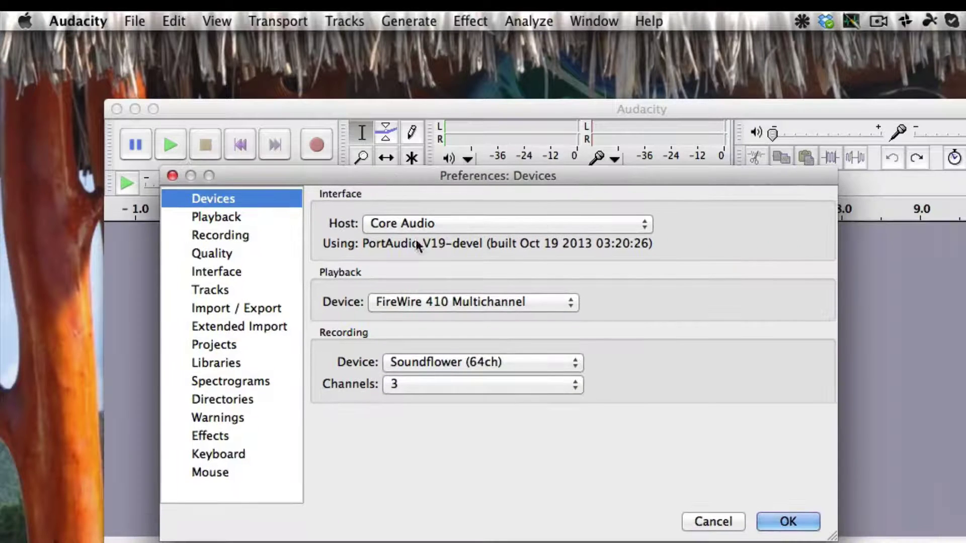
click(463, 302)
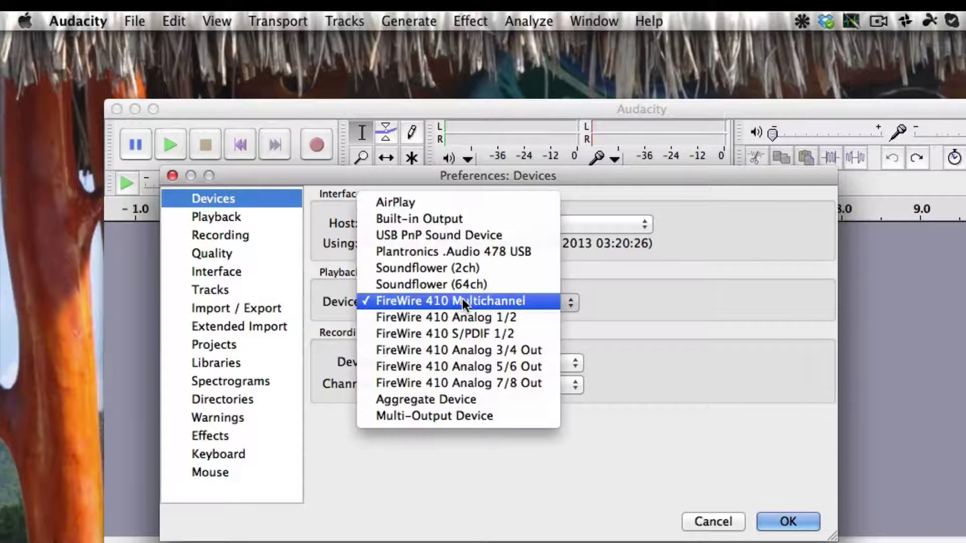
click(629, 275)
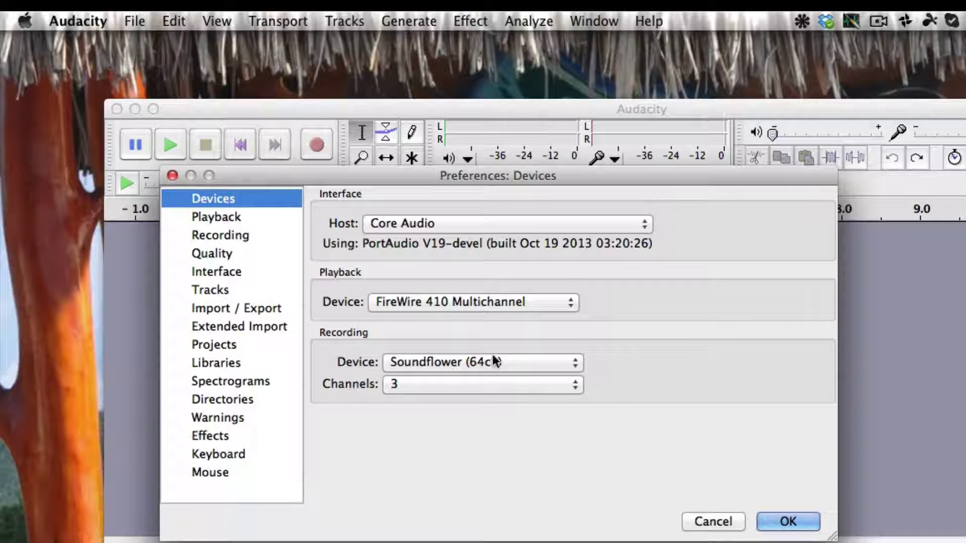
click(787, 520)
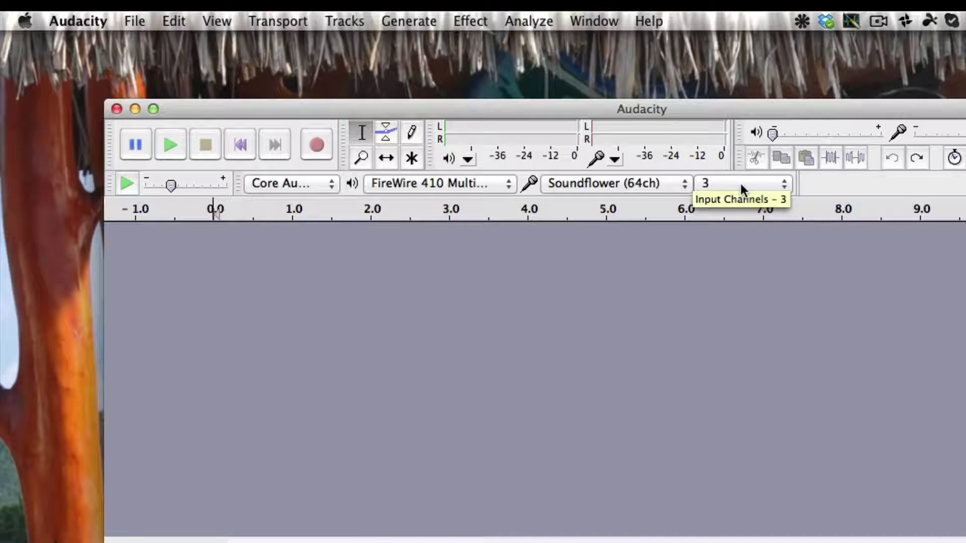
Look through the available input channel counts, keep 3 selected, and shift the Audacity window slightly
click(765, 186)
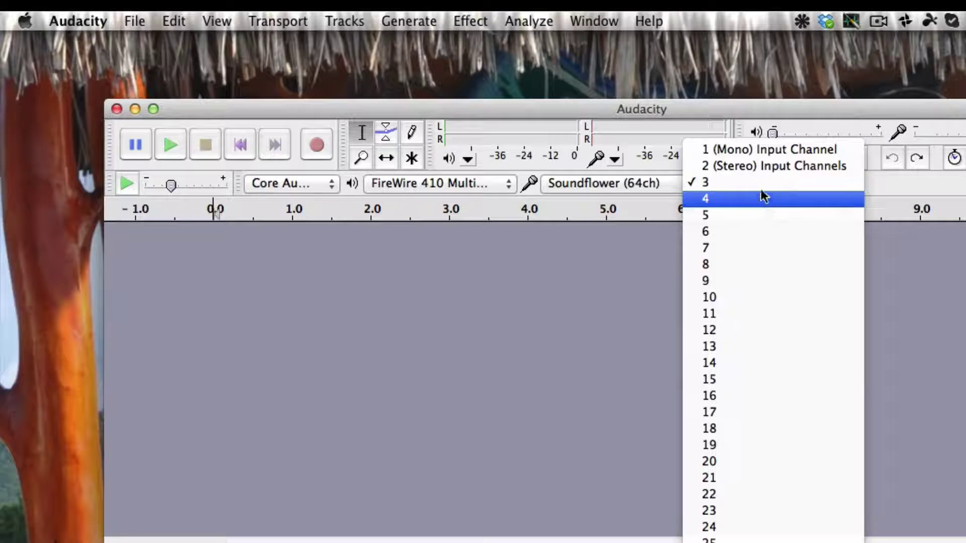
click(762, 189)
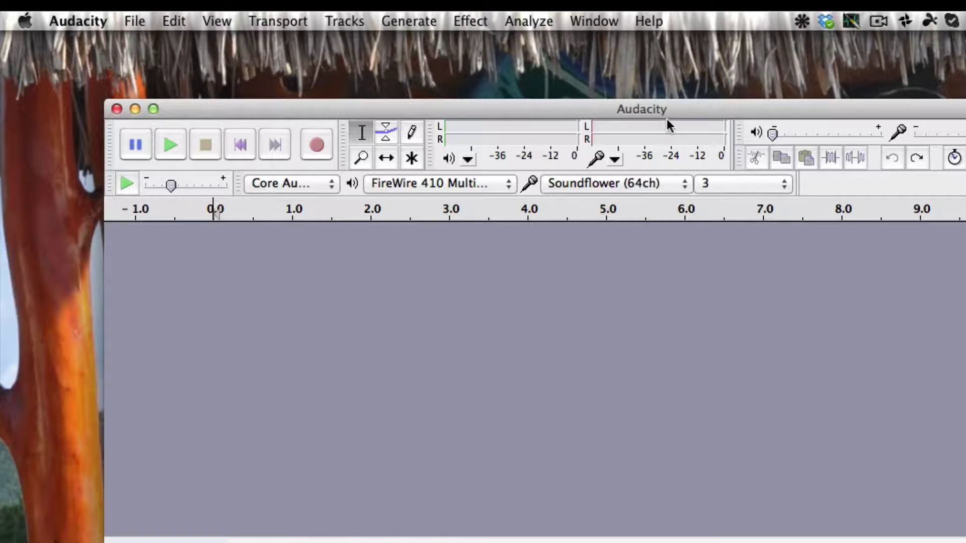
drag(653, 114, 596, 99)
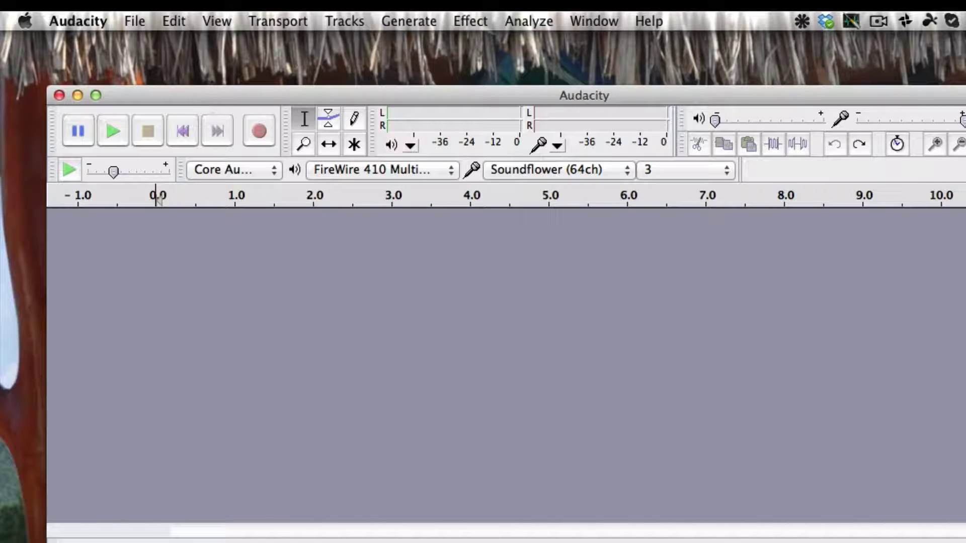
Switch to Skype, search for echo 123, select the Skype test call contact, and place the window so Audacity's controls remain accessible
drag(0, 272, 621, 177)
drag(483, 198, 646, 194)
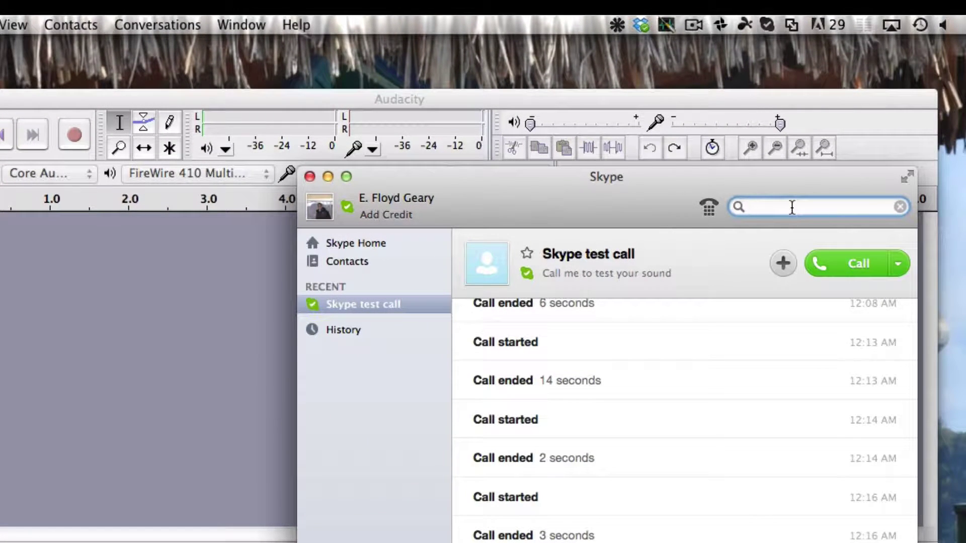
text(echo)
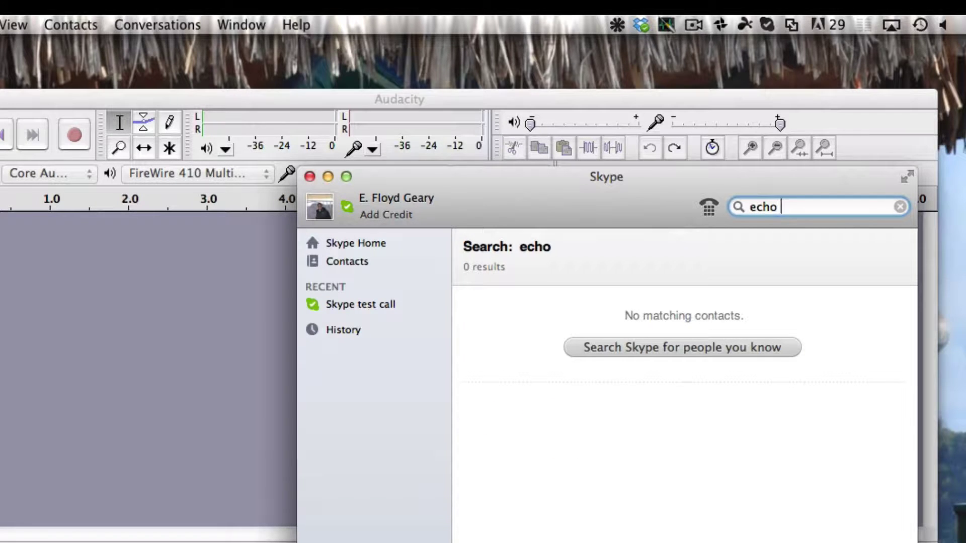
text(123)
click(366, 303)
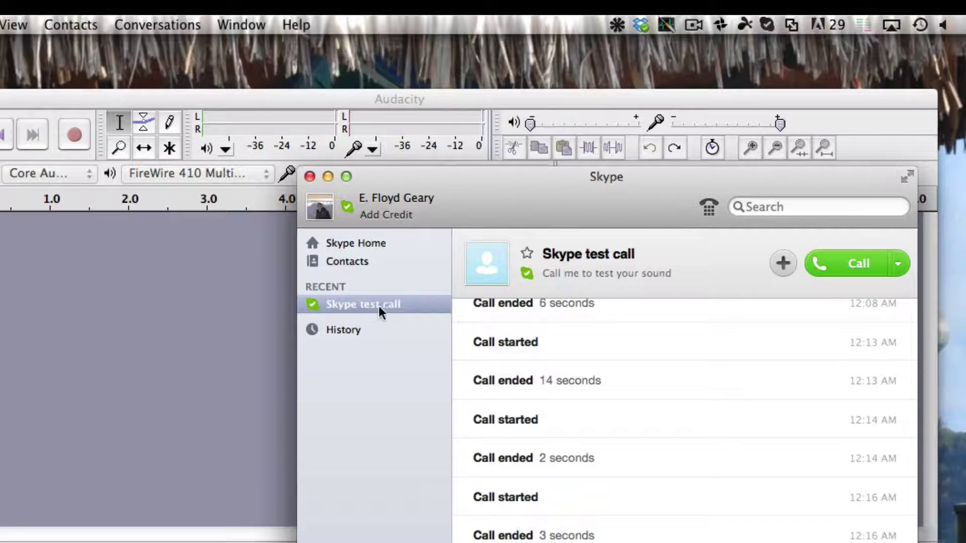
drag(466, 196, 575, 399)
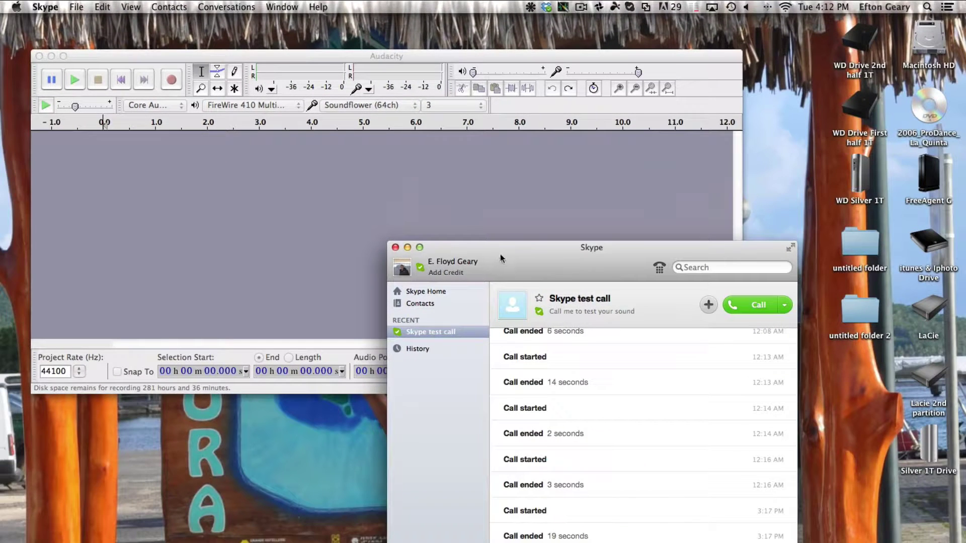
drag(500, 258, 502, 258)
Start recording in Audacity and place a call to the Skype test call contact
click(260, 56)
click(172, 79)
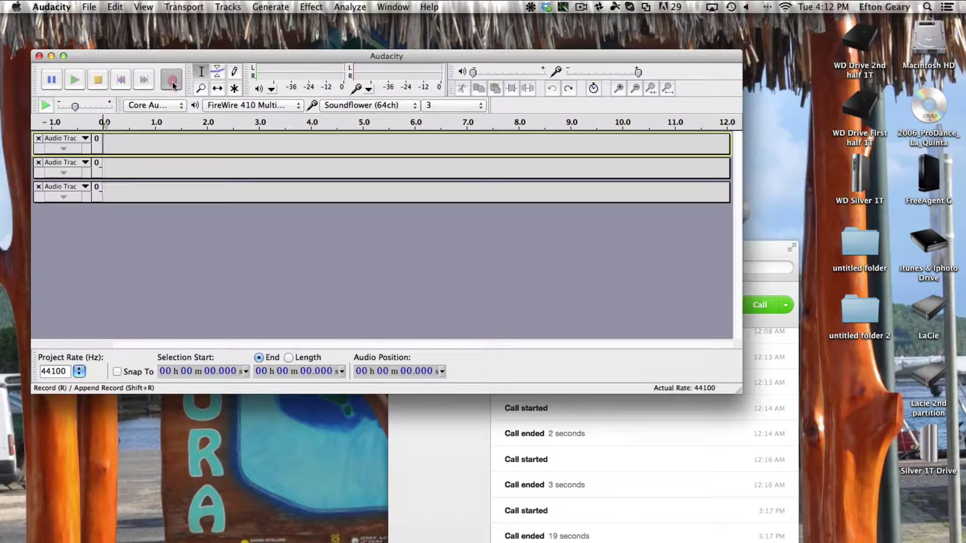
click(770, 333)
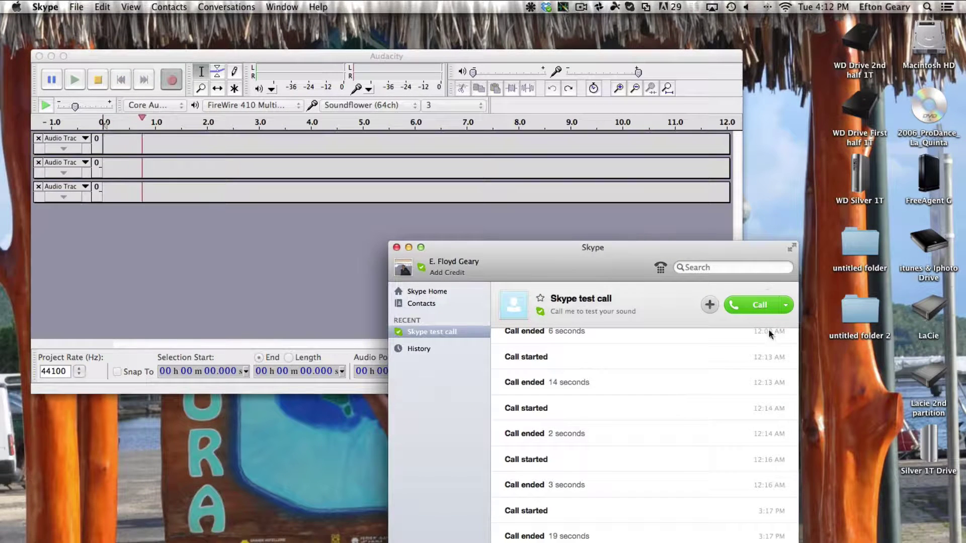
click(760, 305)
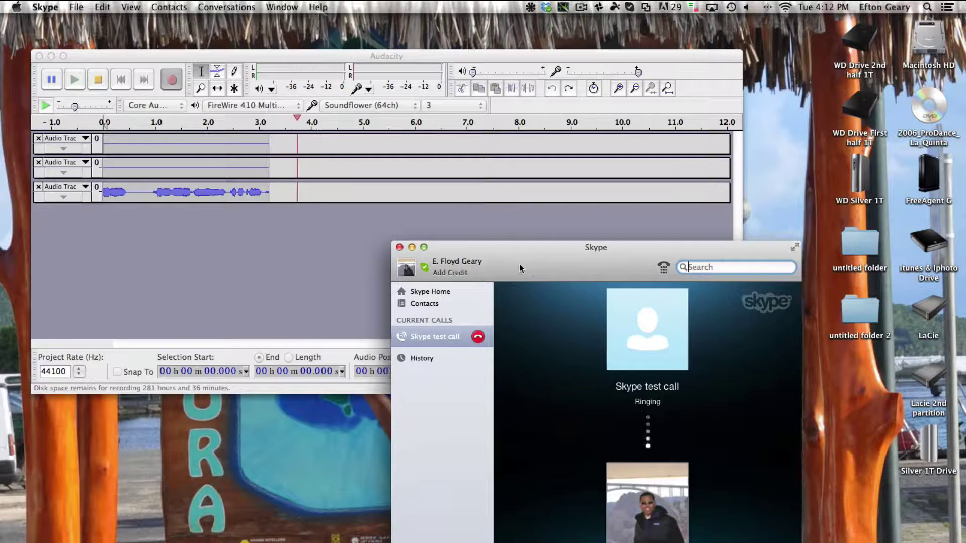
Keep the Skype window clear of the tracks during the call, then end the test call and stop the Audacity recording
drag(519, 264, 643, 302)
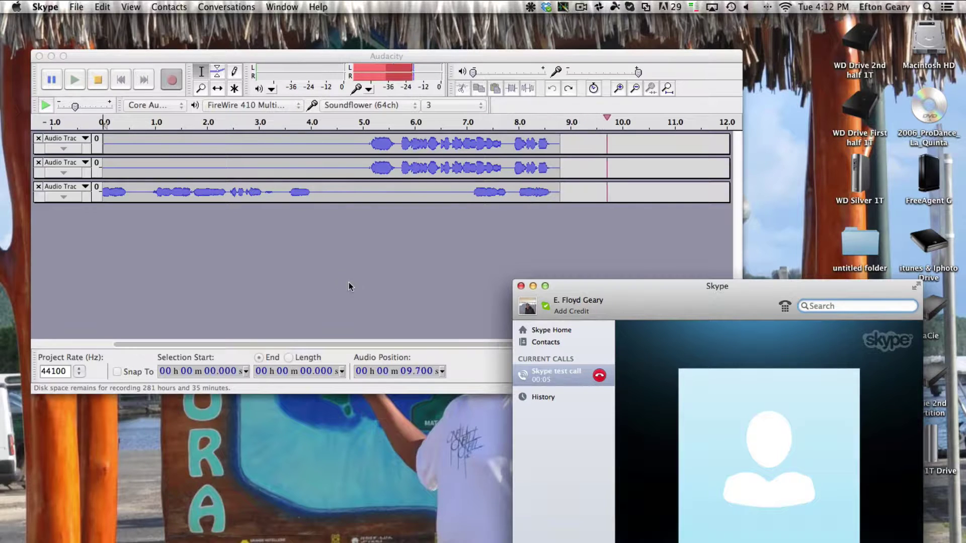
drag(654, 294, 524, 379)
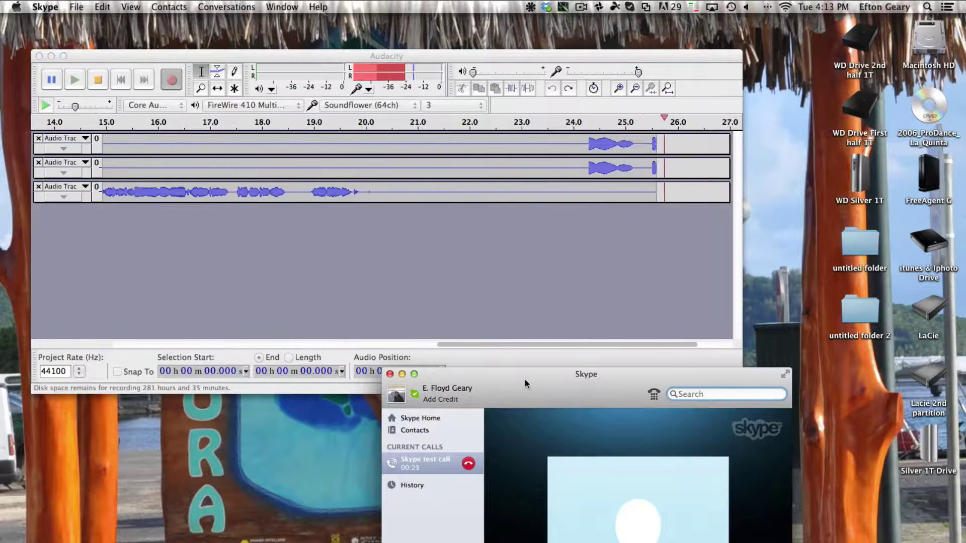
drag(524, 380, 522, 243)
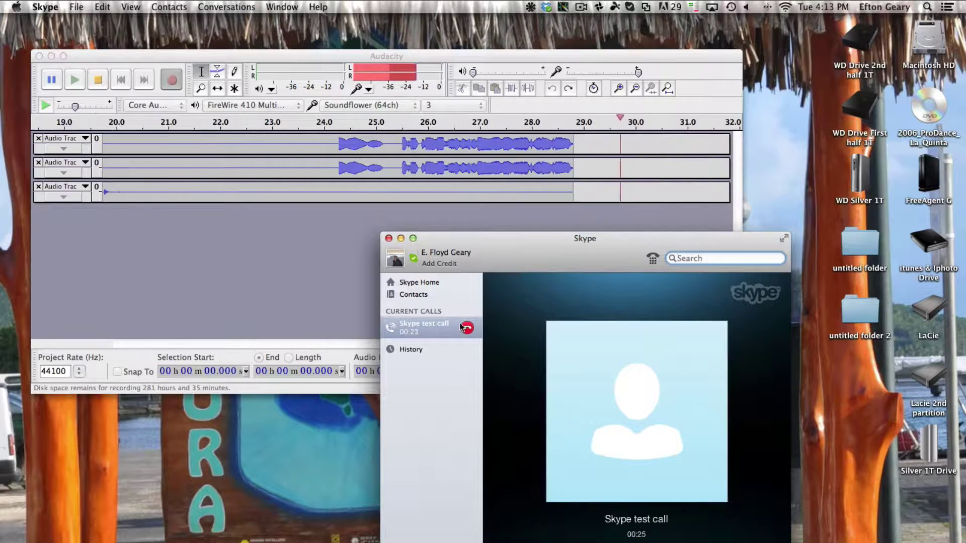
click(191, 250)
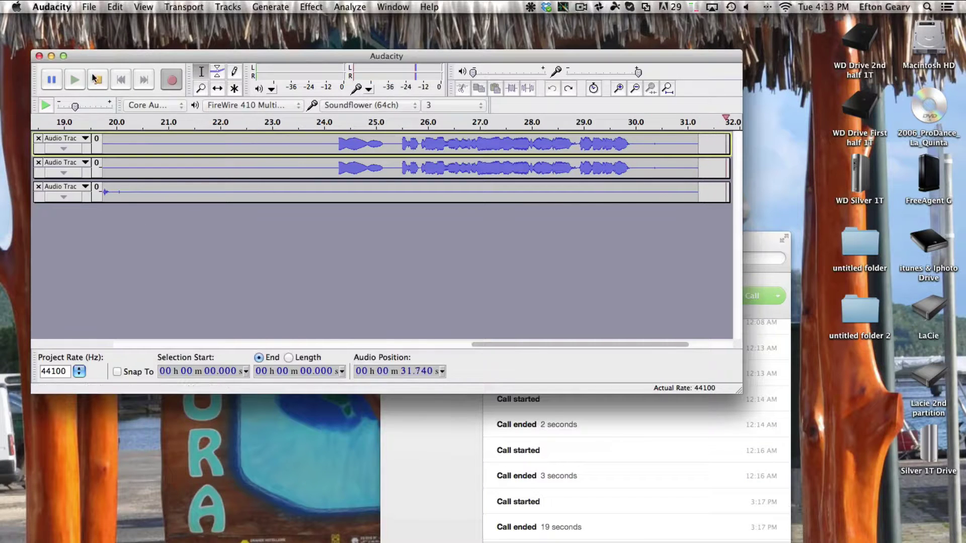
click(102, 84)
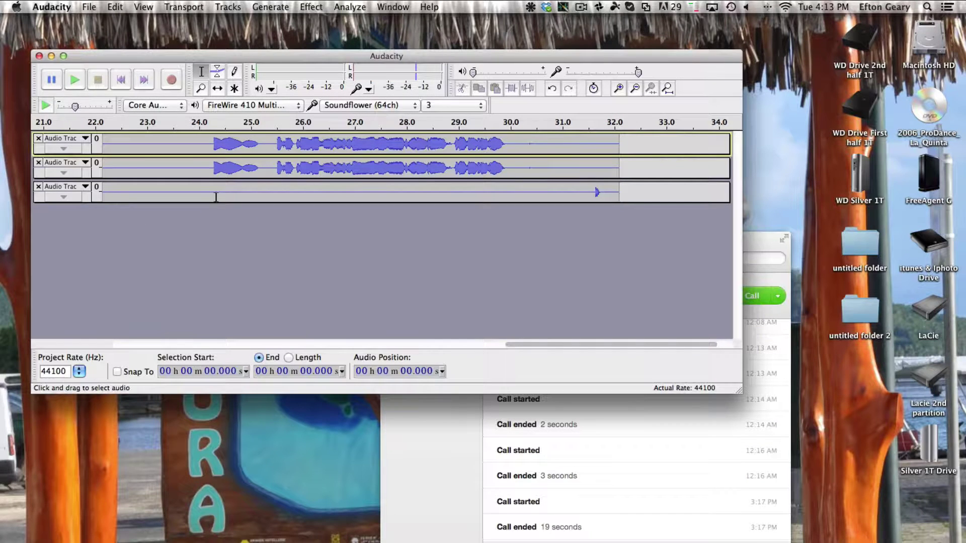
Play back the start of the recorded test call, stop playback, and minimize the Audacity window
drag(183, 54, 210, 68)
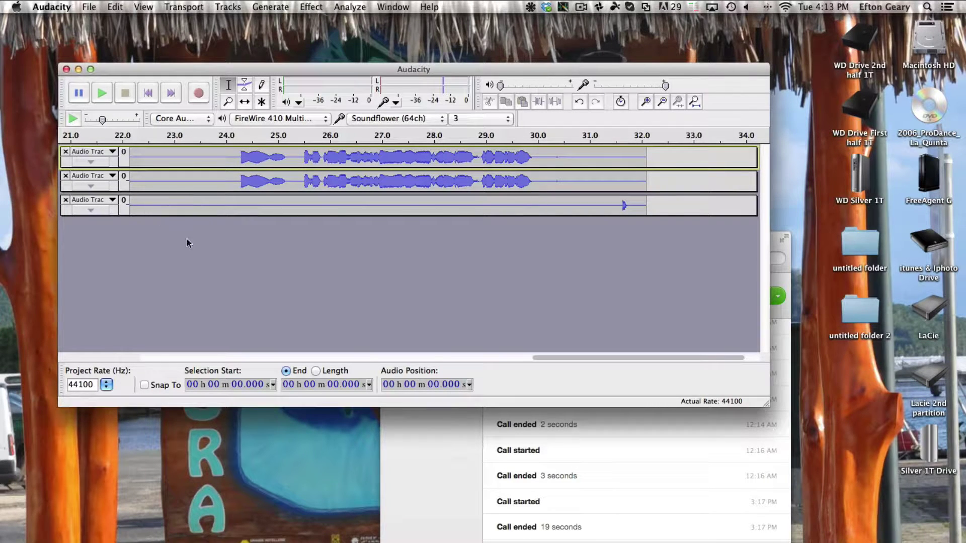
click(102, 93)
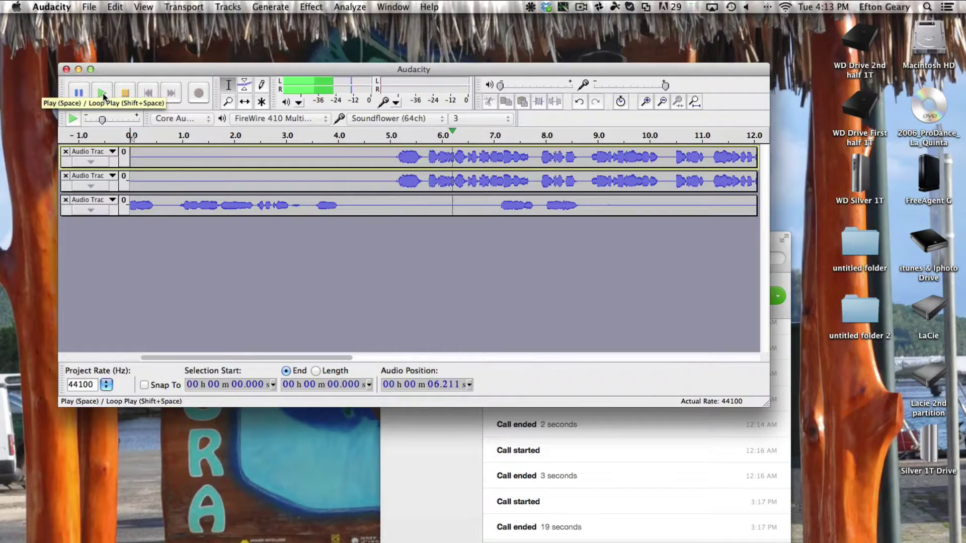
click(126, 93)
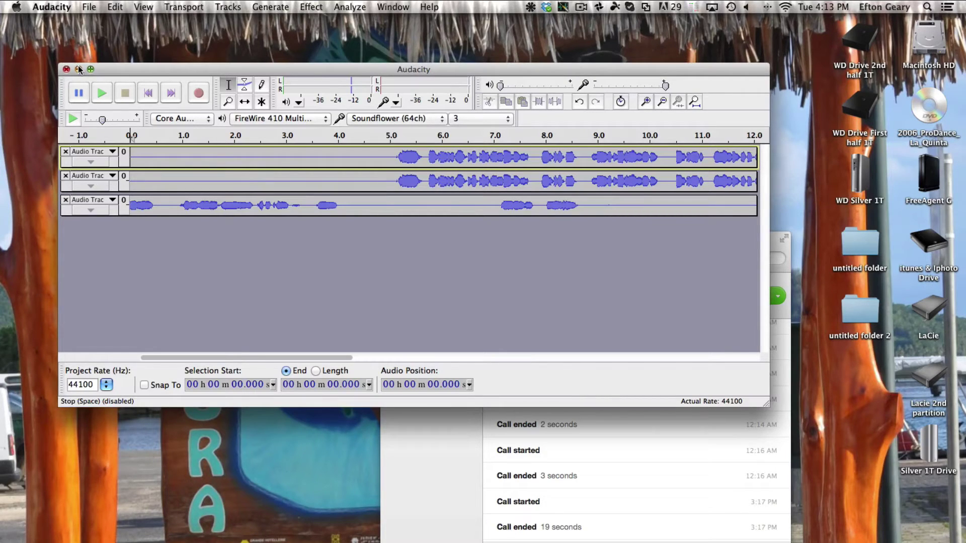
click(78, 68)
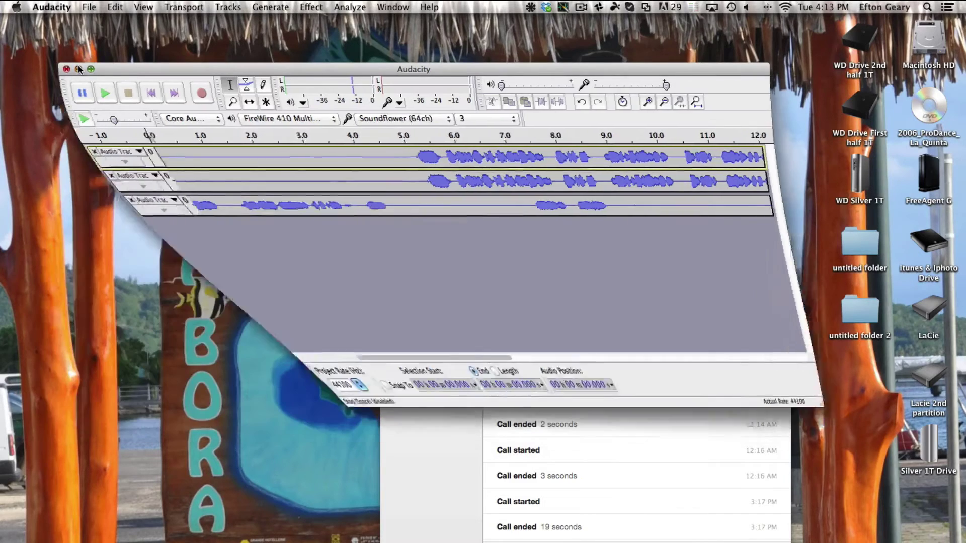